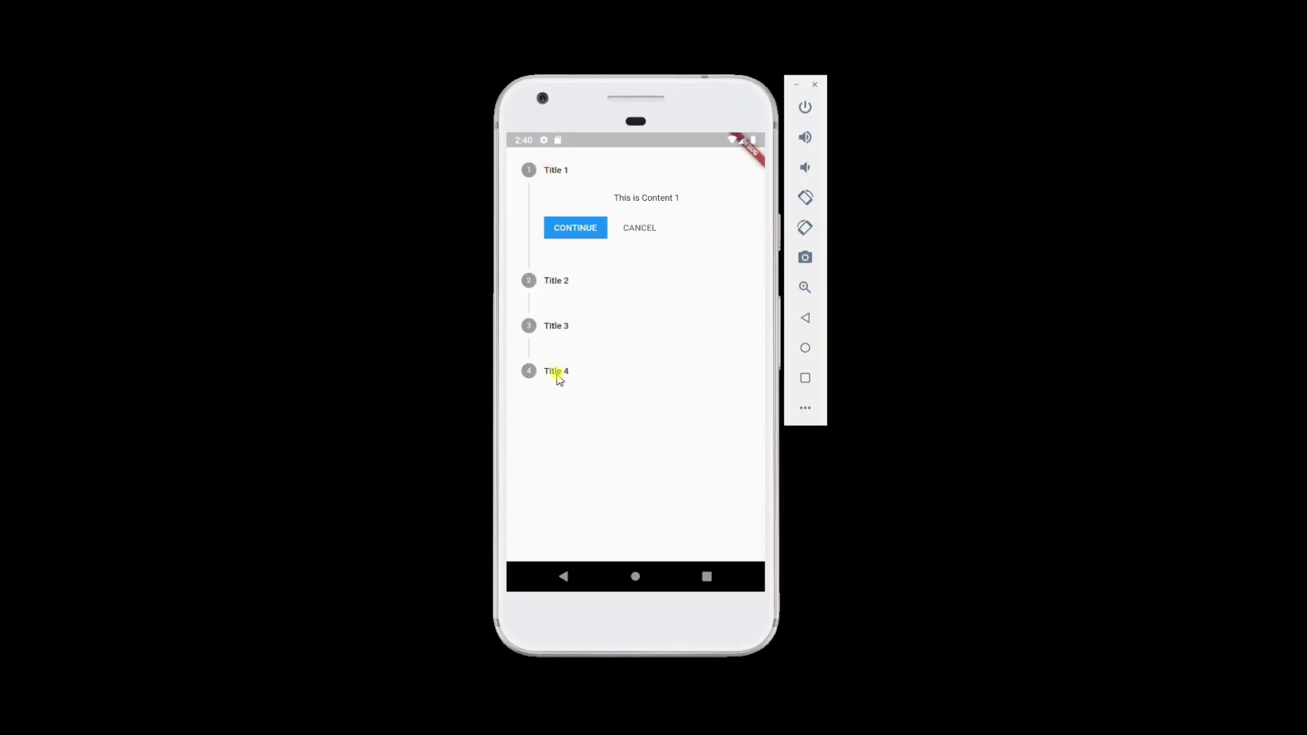
# Step: Advance the four-step demo to step 3 with Continue, then cancel back to step 1
pyautogui.click(589, 231)
pyautogui.click(579, 270)
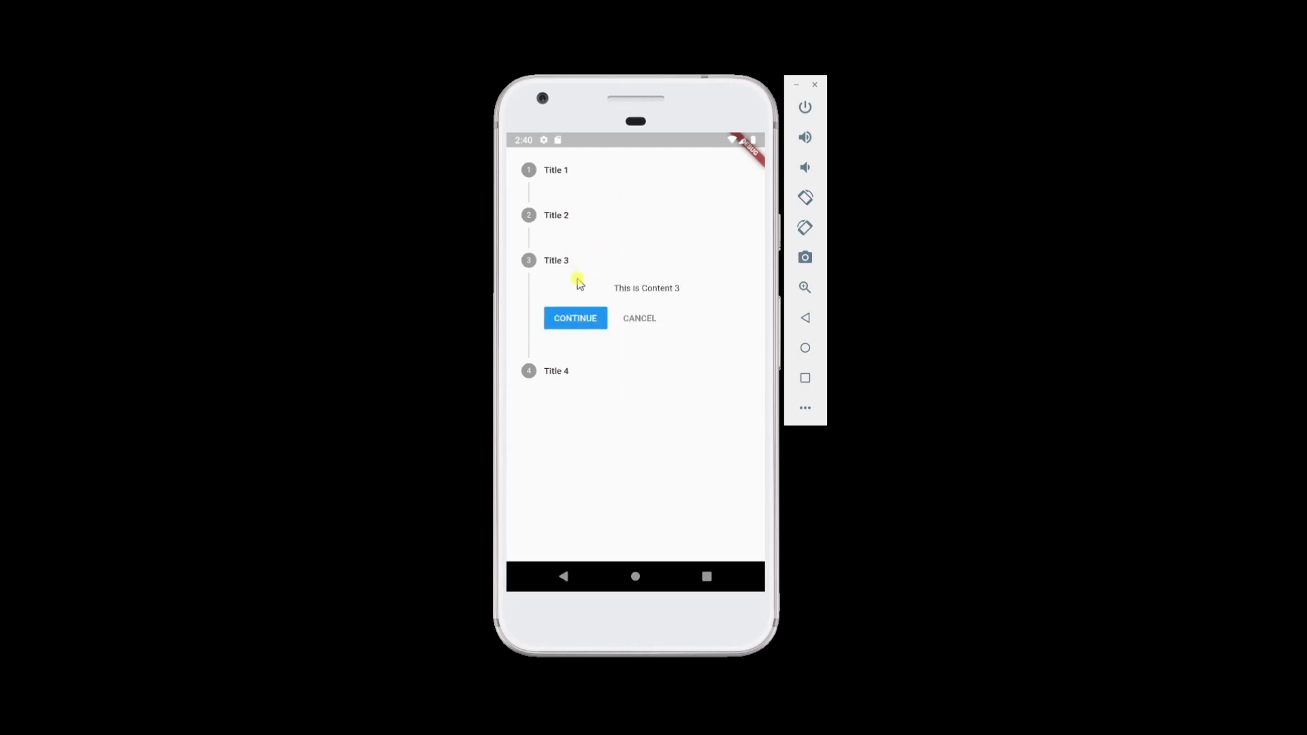
pyautogui.click(636, 319)
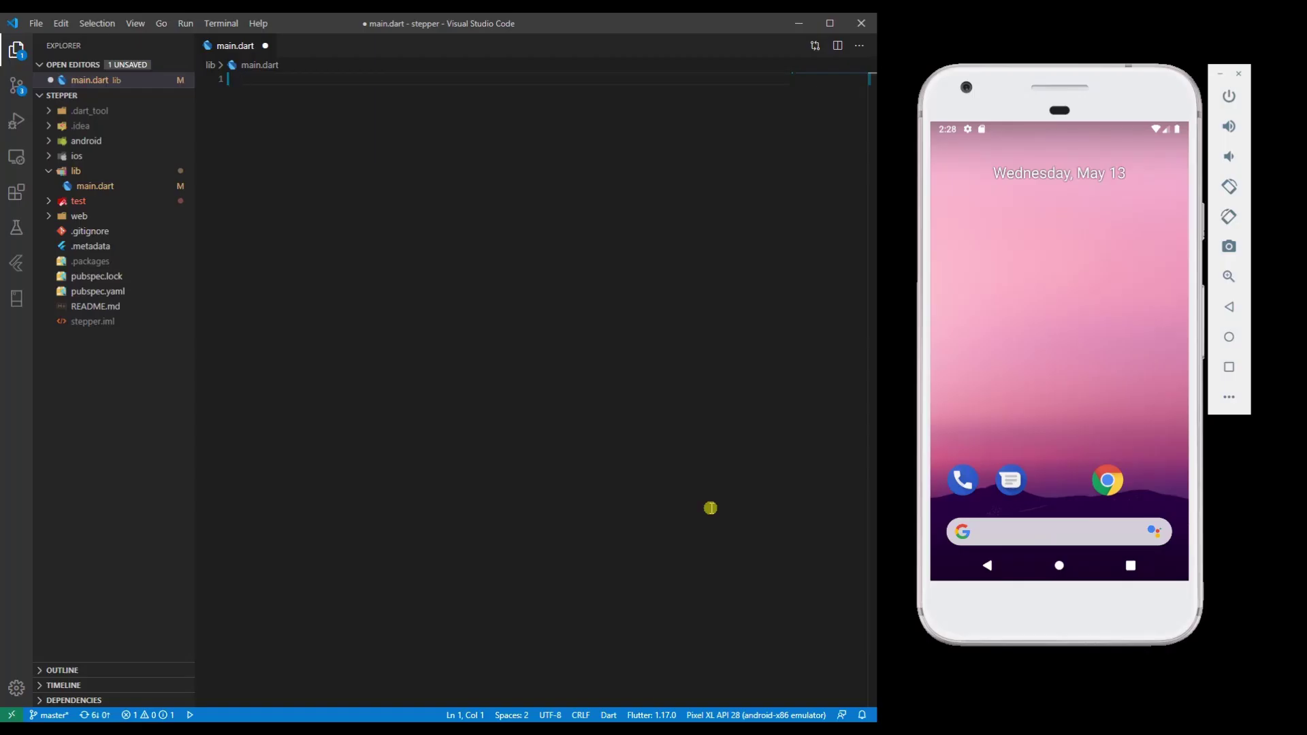
# Step: Insert a stateless widget snippet named MyApp and import material.dart via Quick Fix
pyautogui.press('Return')
pyautogui.press('Return')
pyautogui.press('Return')
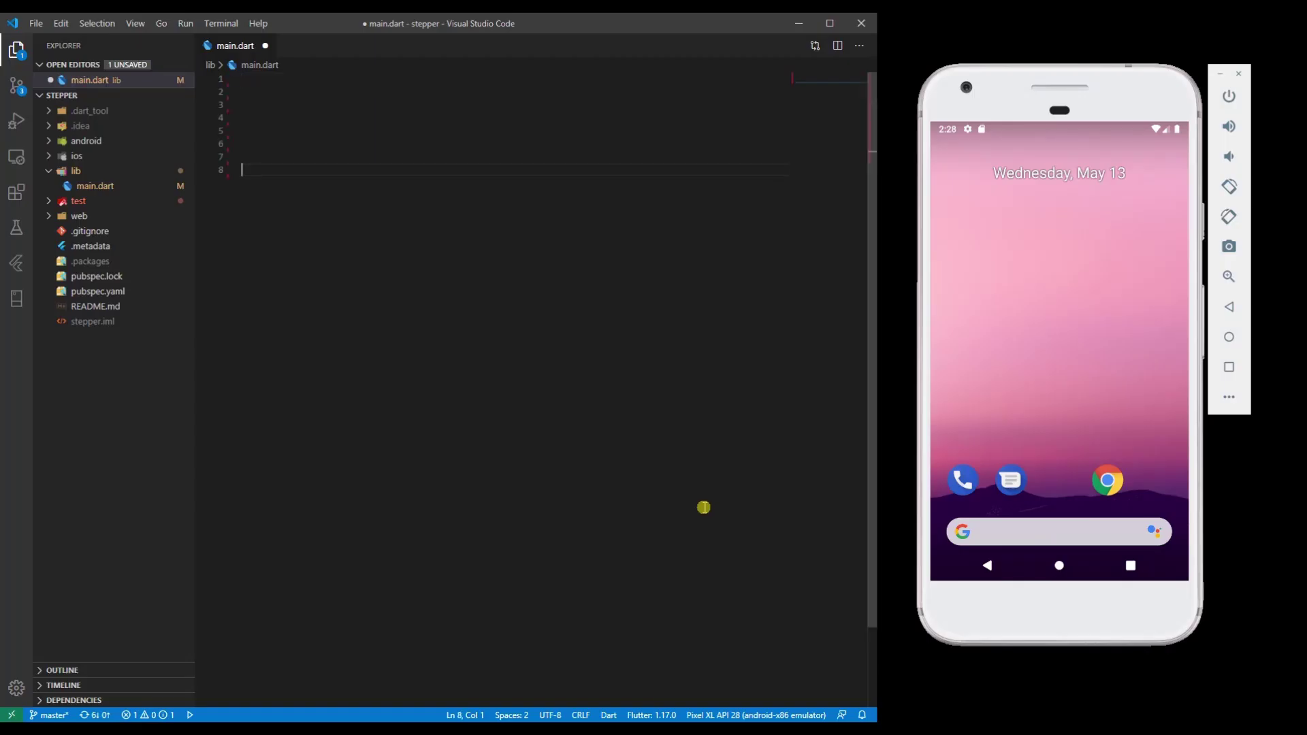
pyautogui.write('st')
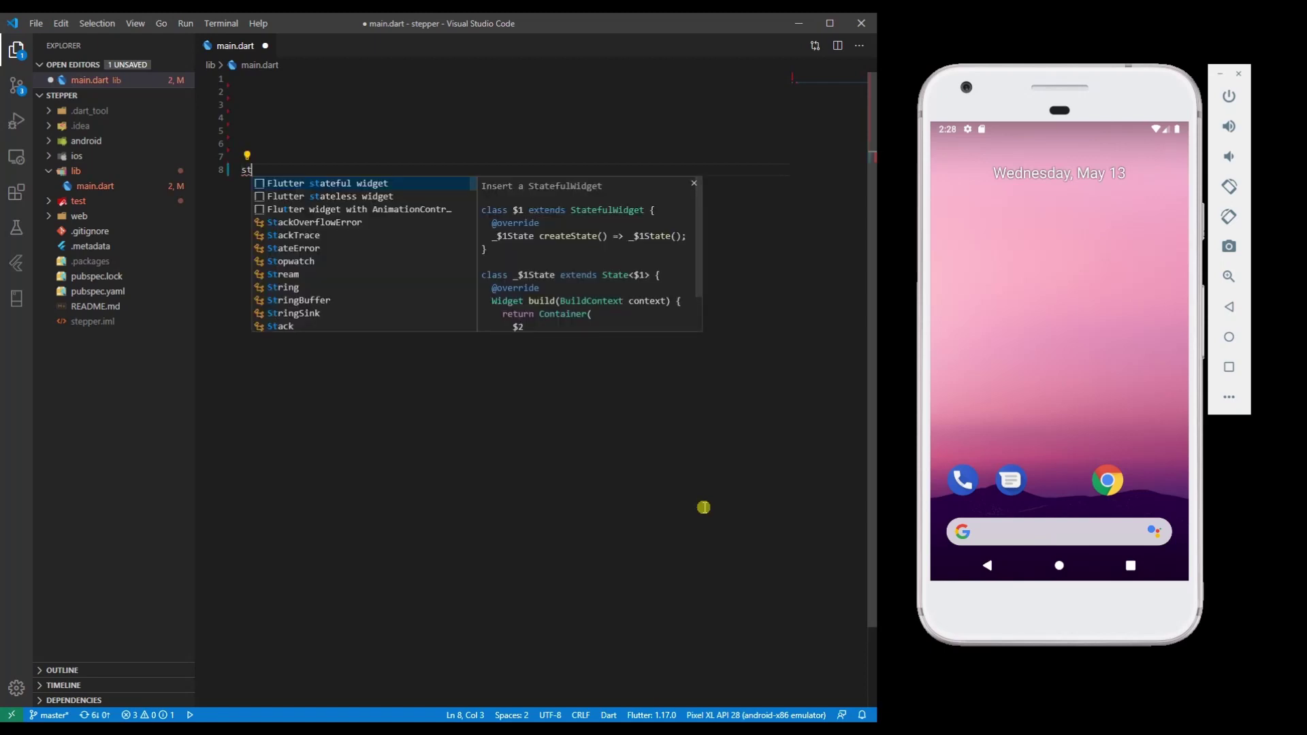
pyautogui.press('Down')
pyautogui.press('Return')
pyautogui.write('My')
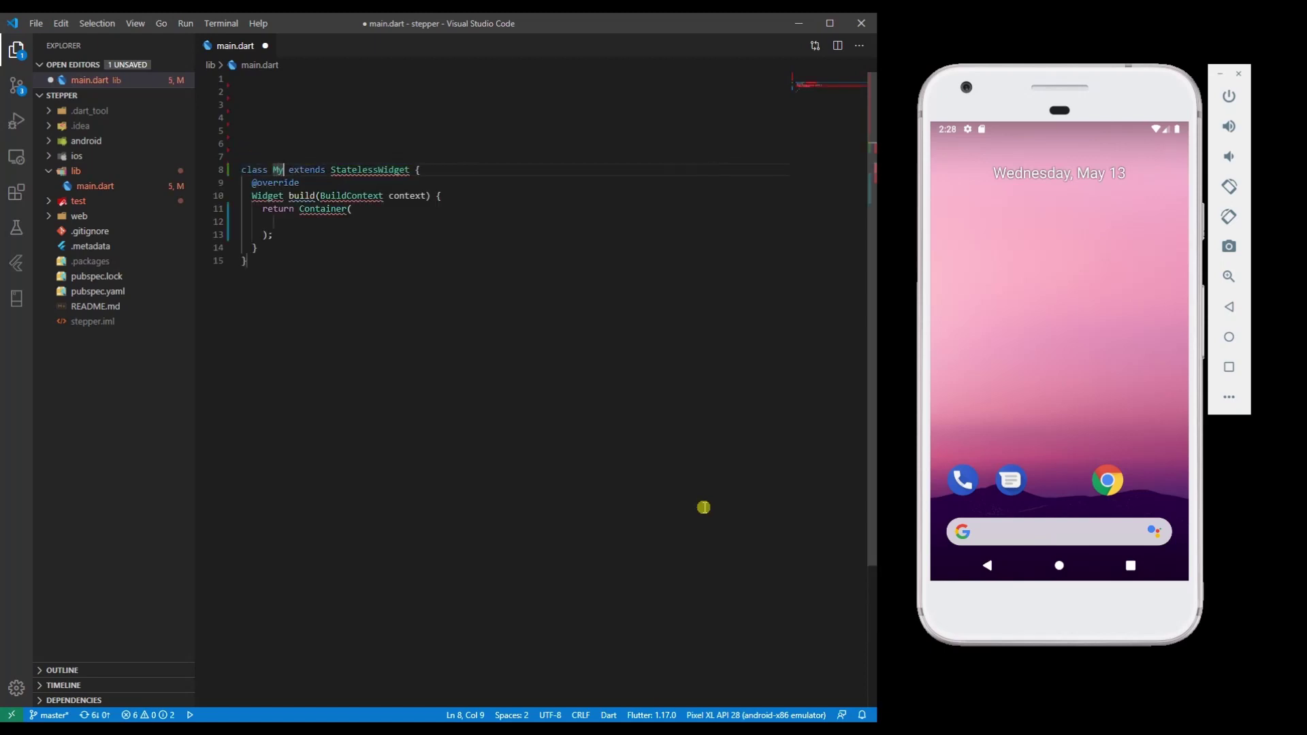
pyautogui.write('App')
pyautogui.hotkey('ctrl', '.')
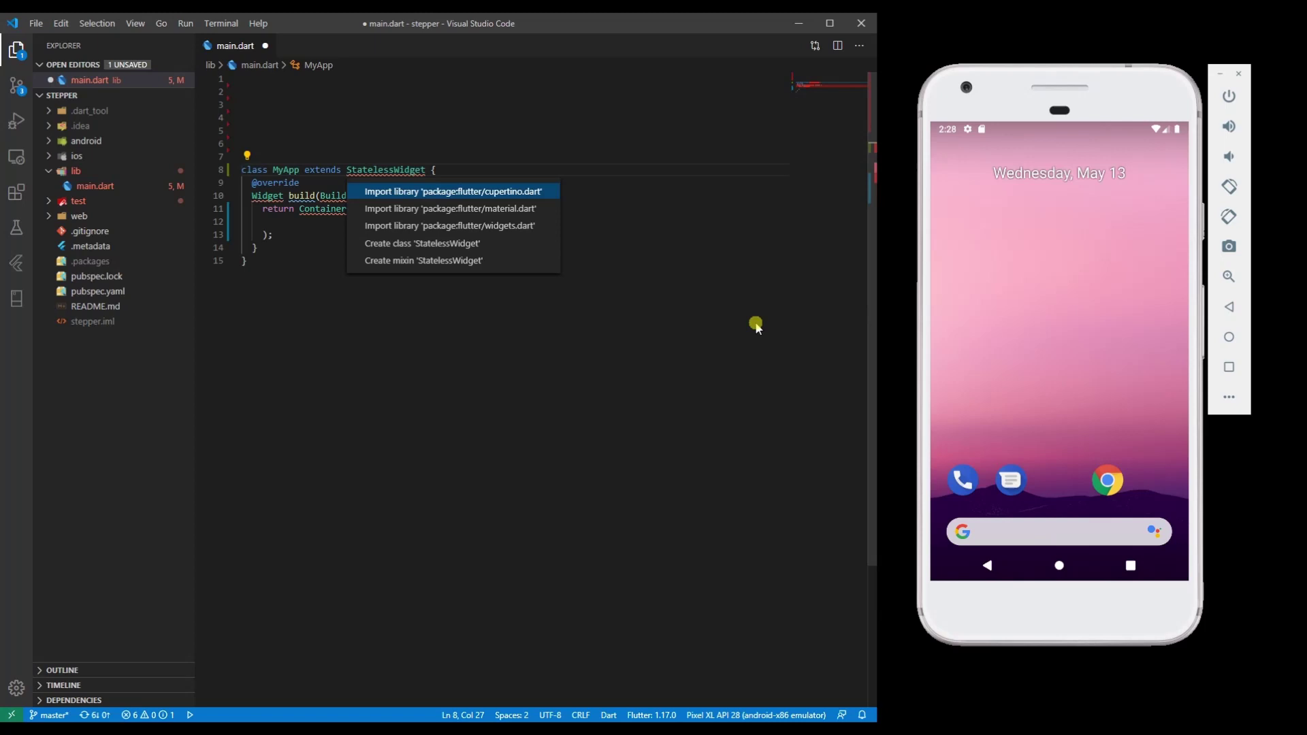
pyautogui.press('Down')
pyautogui.press('Return')
pyautogui.press('Return')
# Step: Add void main() => runApp(MyApp()); and make build return MaterialApp instead of Container
pyautogui.press('Up')
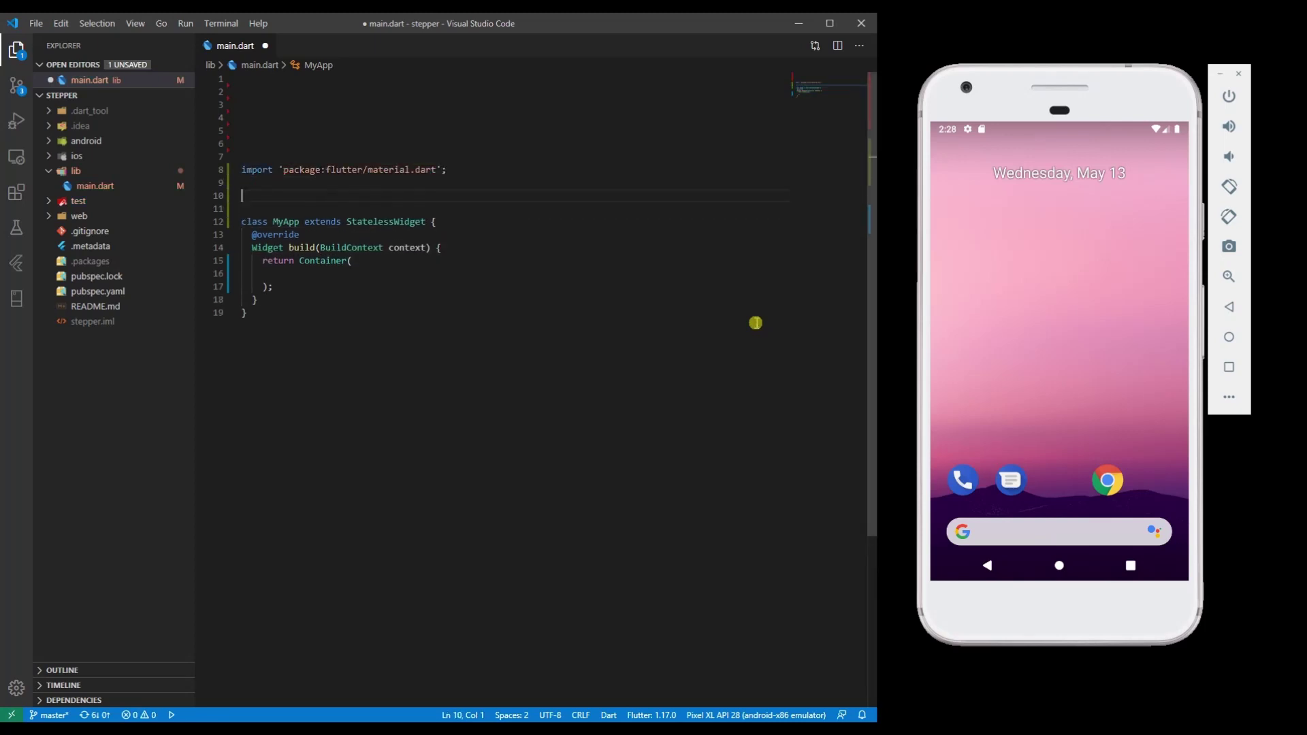
pyautogui.write('void main')
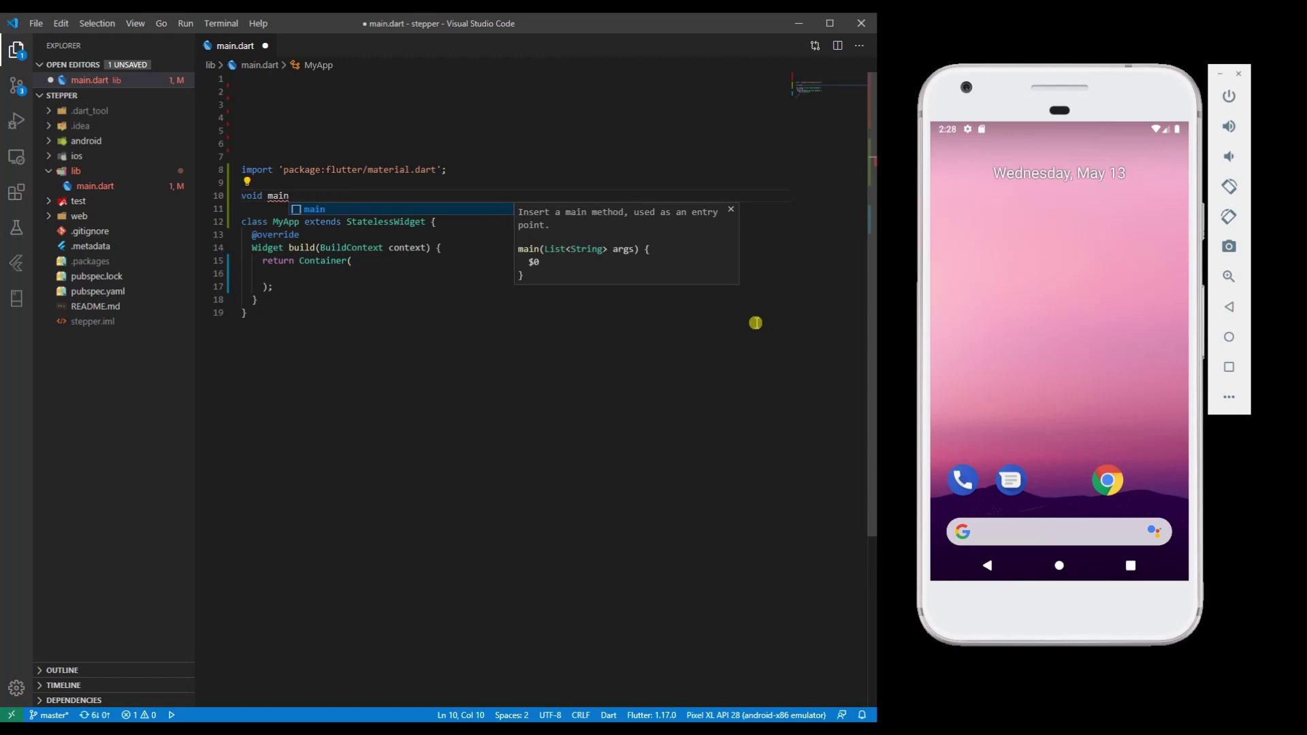
pyautogui.write('() => runA')
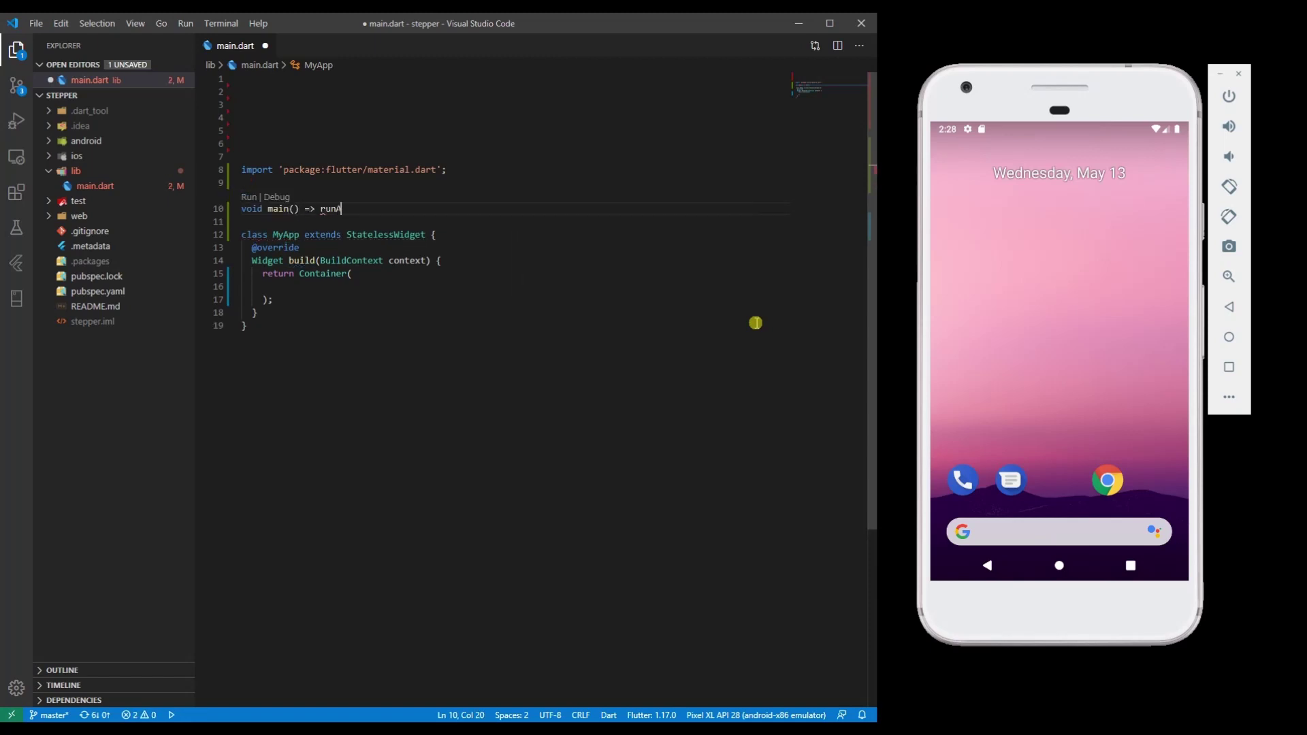
pyautogui.write('pp')
pyautogui.write('()')
pyautogui.write('MyApp')
pyautogui.press('Return')
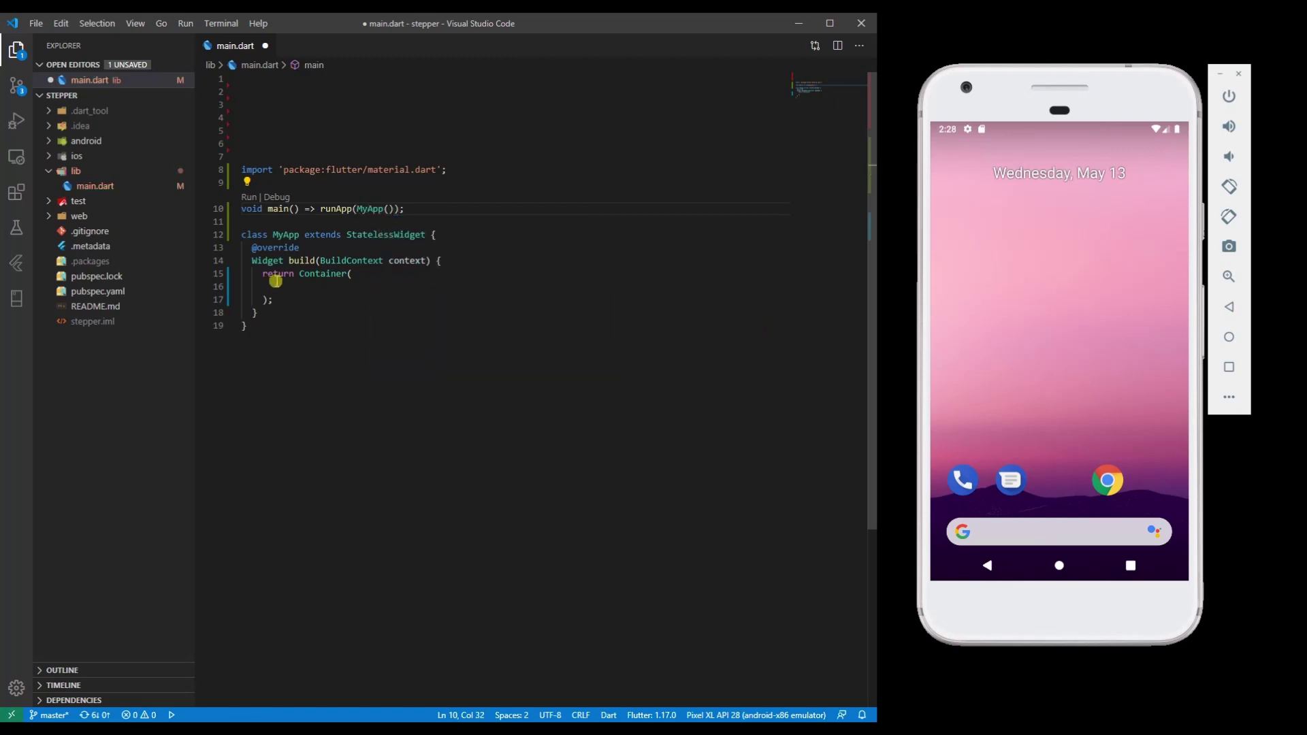
pyautogui.click(299, 273)
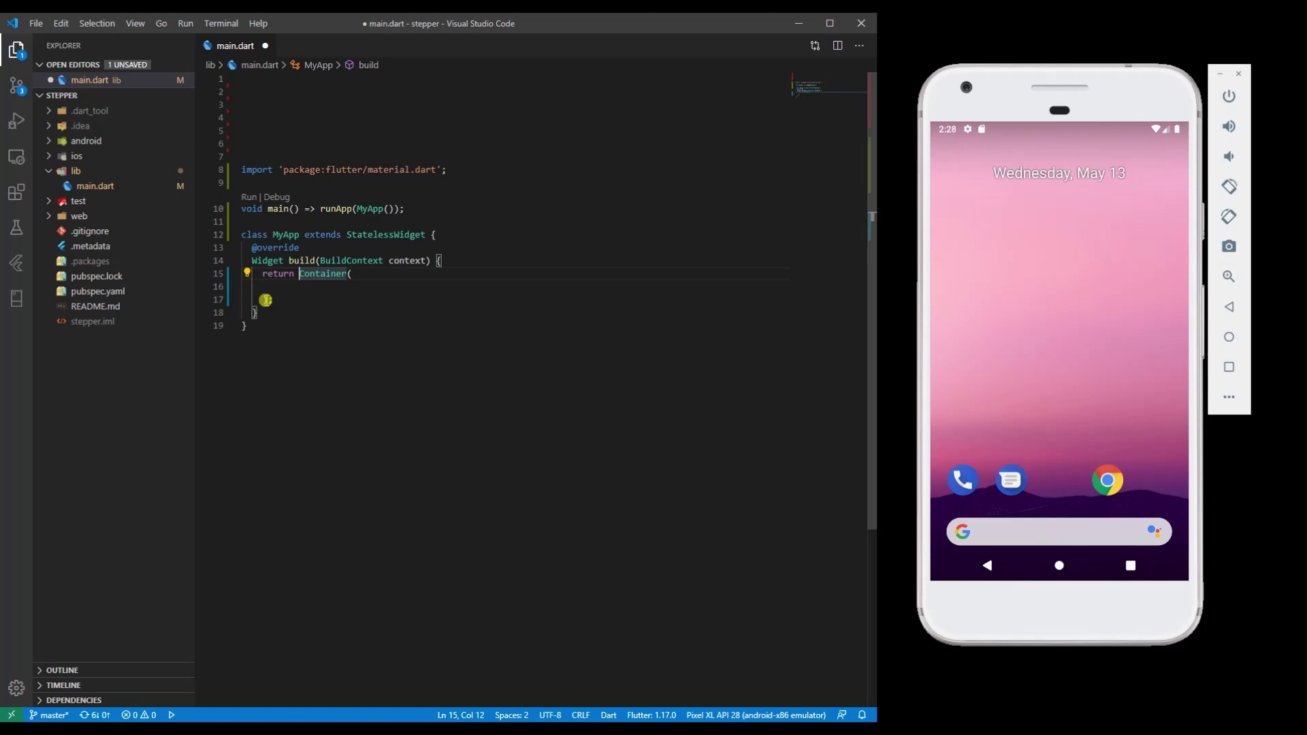
pyautogui.keyDown('shift'); pyautogui.click(272, 299); pyautogui.keyUp('shift')
pyautogui.write('MaterialApp(')
pyautogui.press('Return')
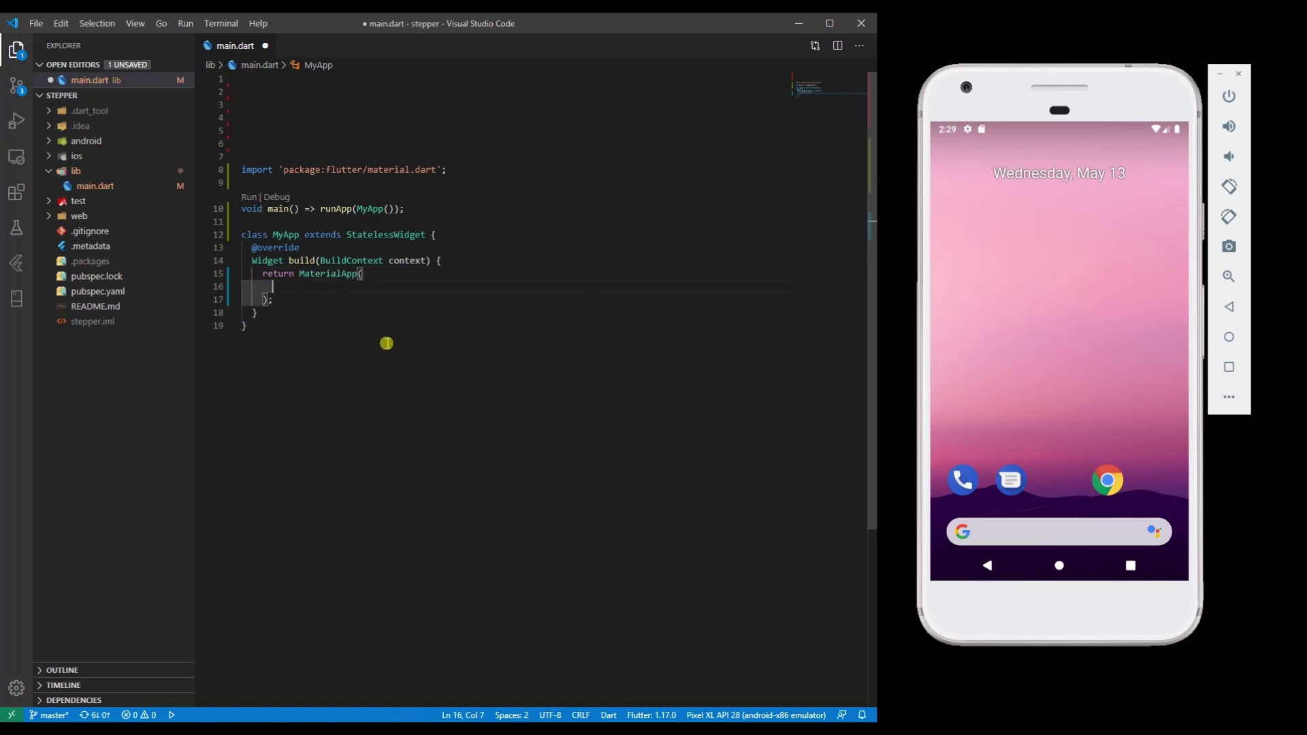
pyautogui.write('home: MyH')
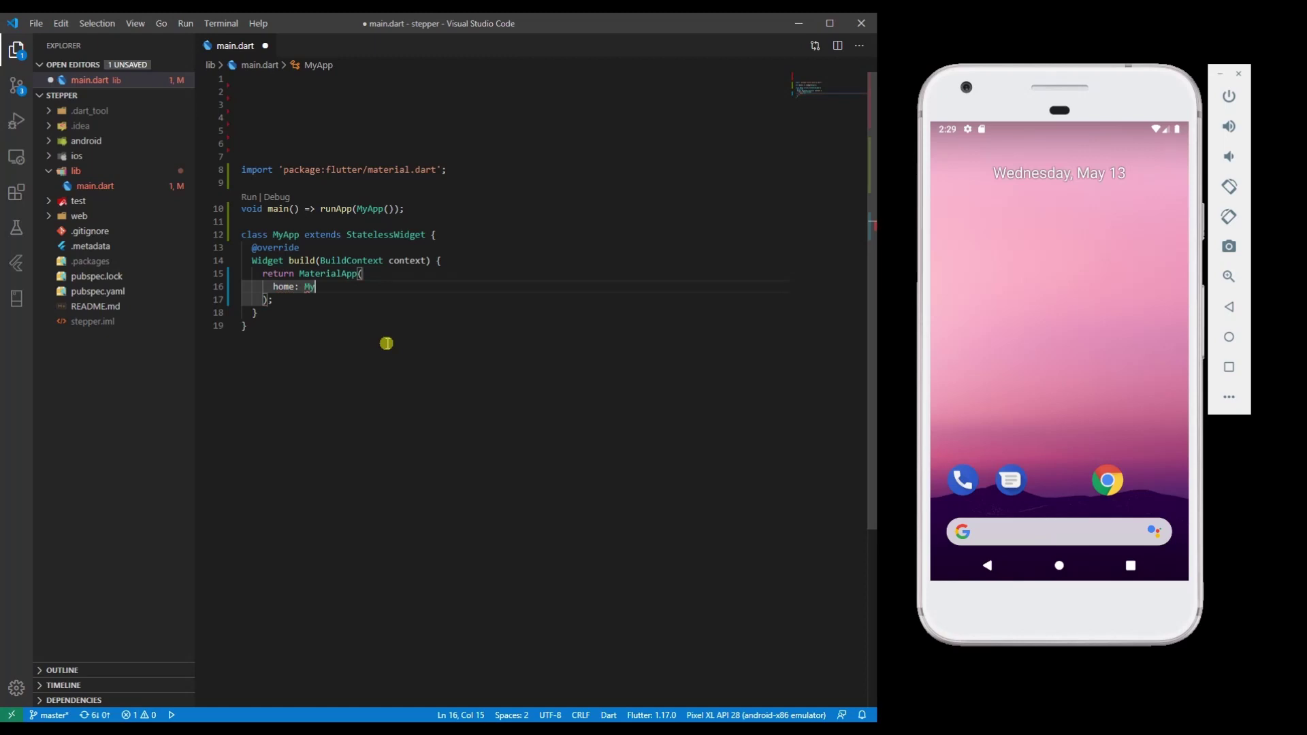
pyautogui.write('omePage()')
# Step: Set MaterialApp's home to MyHomePage() and add a MyHomePage stateful widget from the stful snippet
pyautogui.click(400, 325)
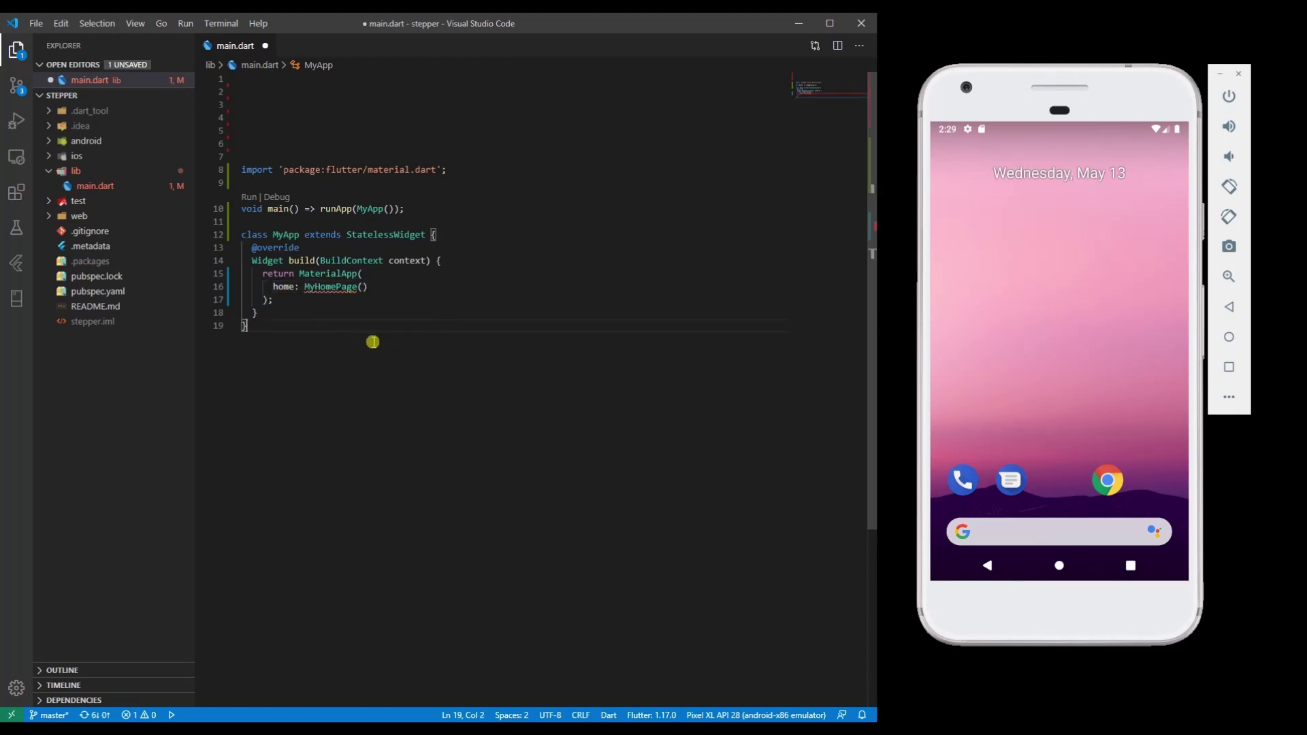
pyautogui.press('Return')
pyautogui.press('Return')
pyautogui.write('stful')
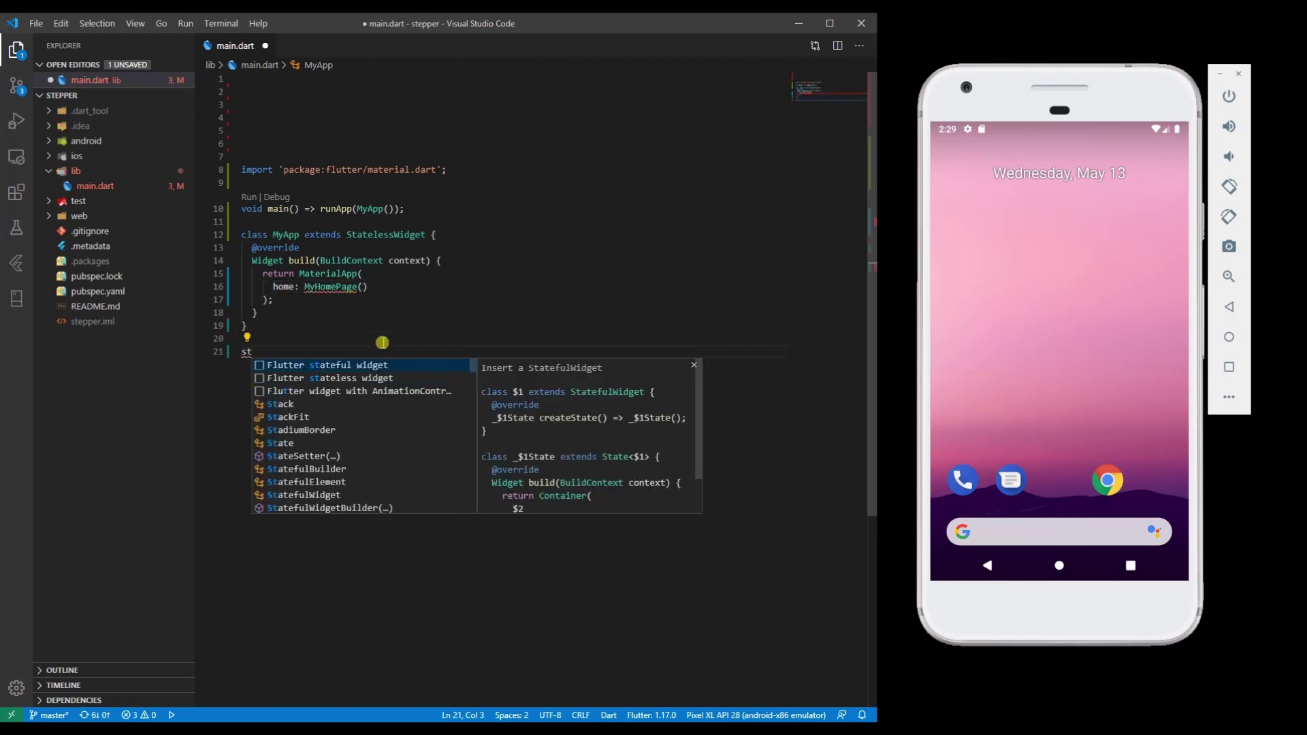
pyautogui.press('Return')
pyautogui.write('MyHomePag extends StatefulWidget {')
pyautogui.press('Escape')
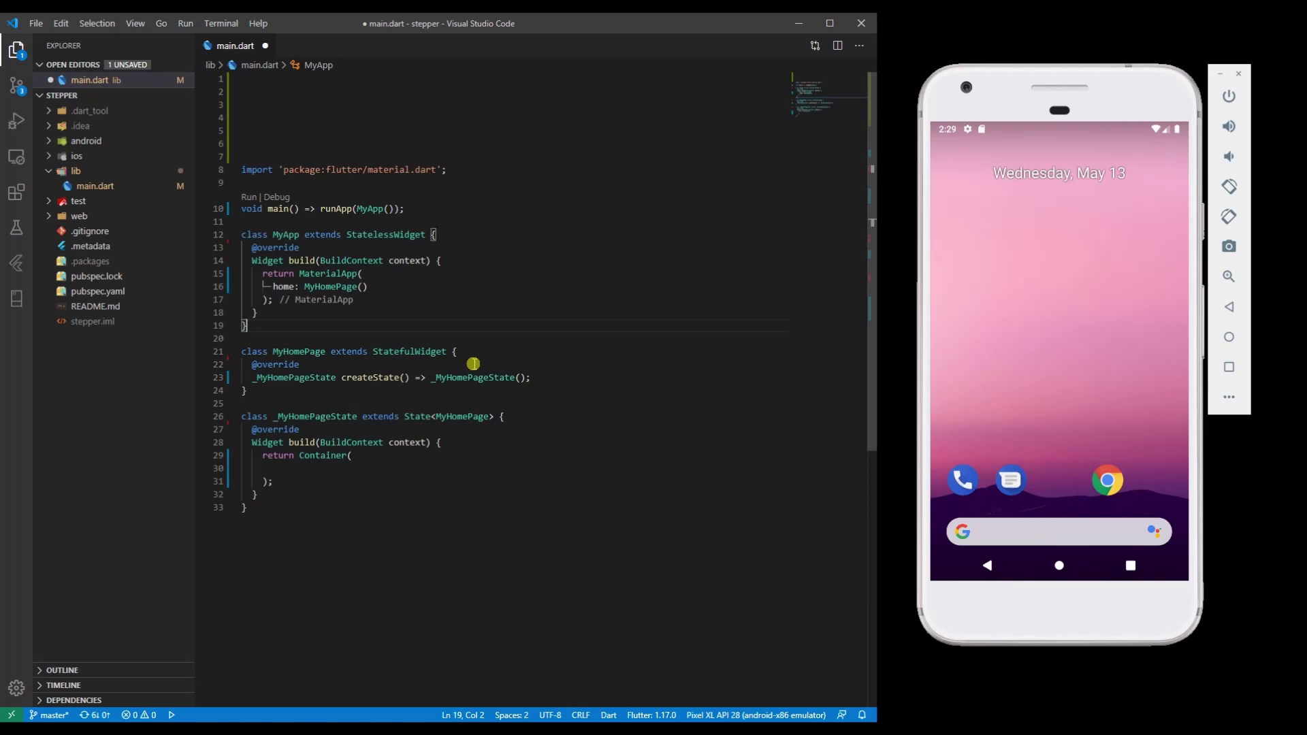
pyautogui.scroll(-1, 473, 363)
# Step: Replace the state's returned Container with a Scaffold whose body is a Stepper
pyautogui.click(364, 446)
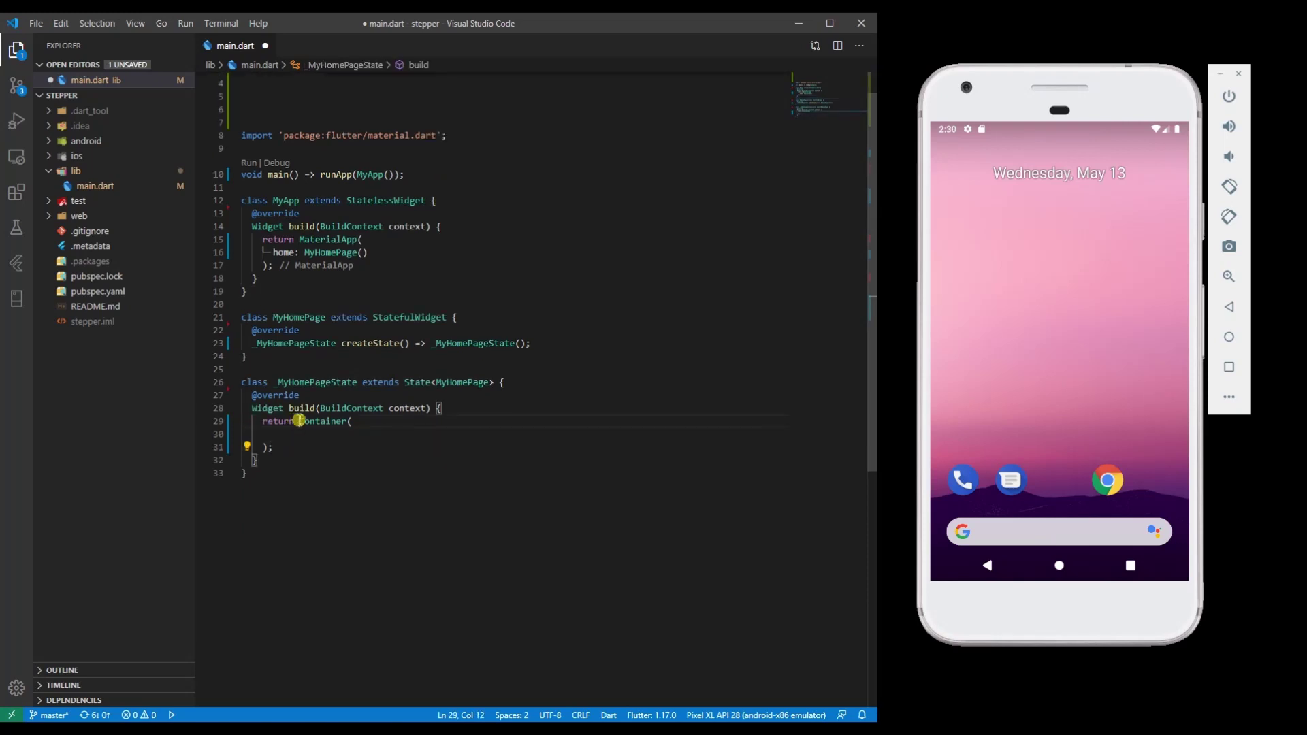
pyautogui.moveTo(298, 422); pyautogui.dragTo(268, 447)
pyautogui.write('Scaffold')
pyautogui.press('Return')
pyautogui.write('body:')
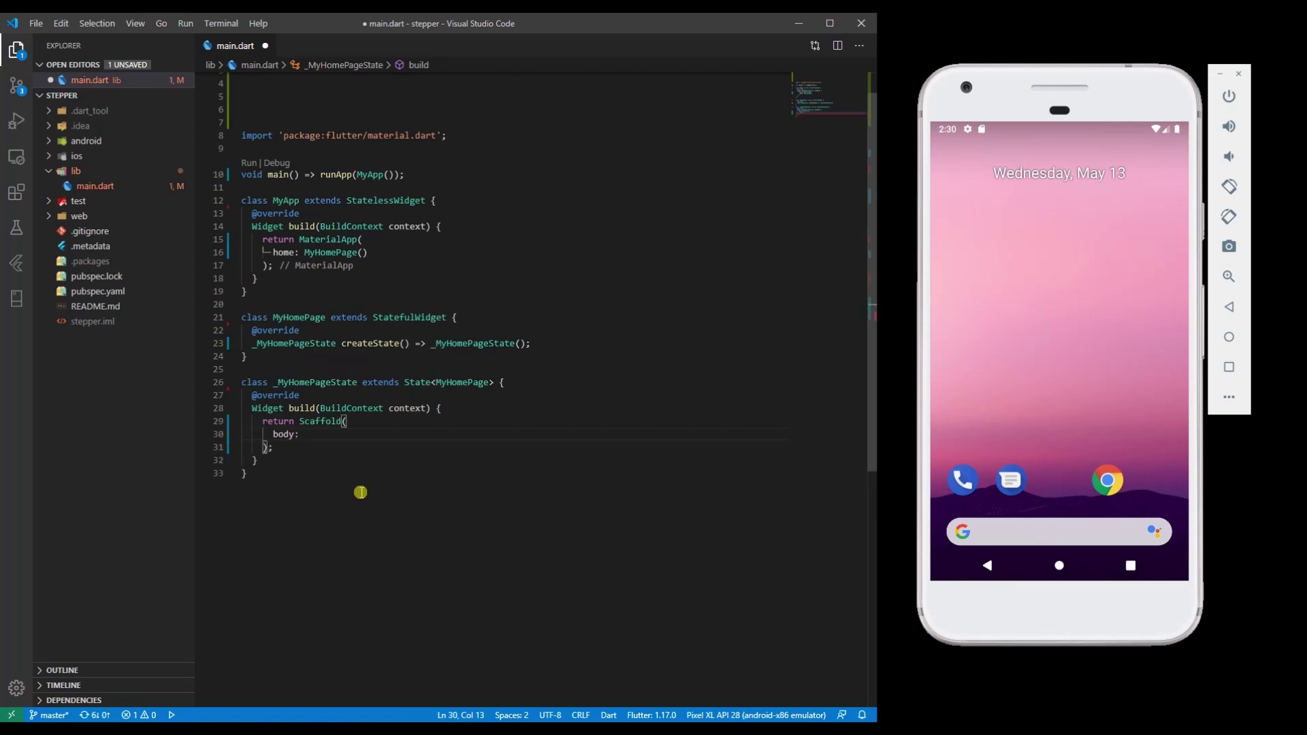
pyautogui.write('Stepper')
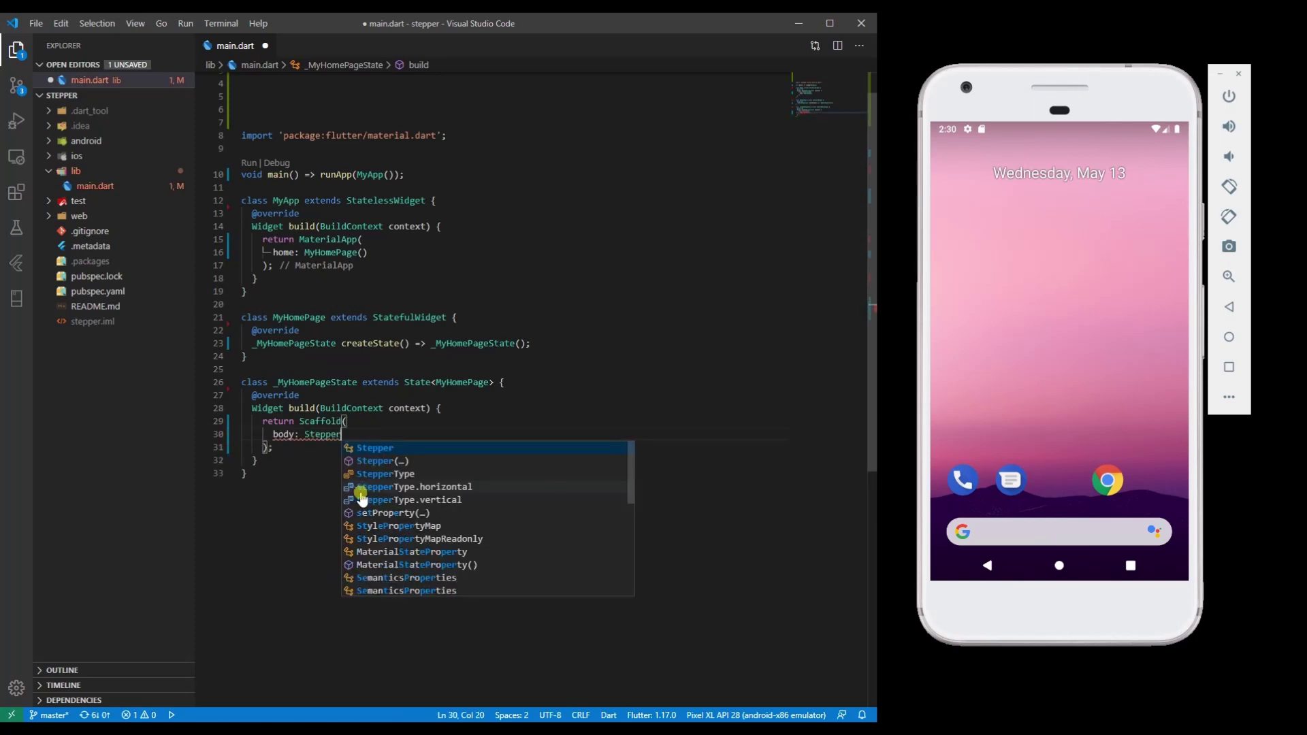
pyautogui.write('p')
pyautogui.press('Return')
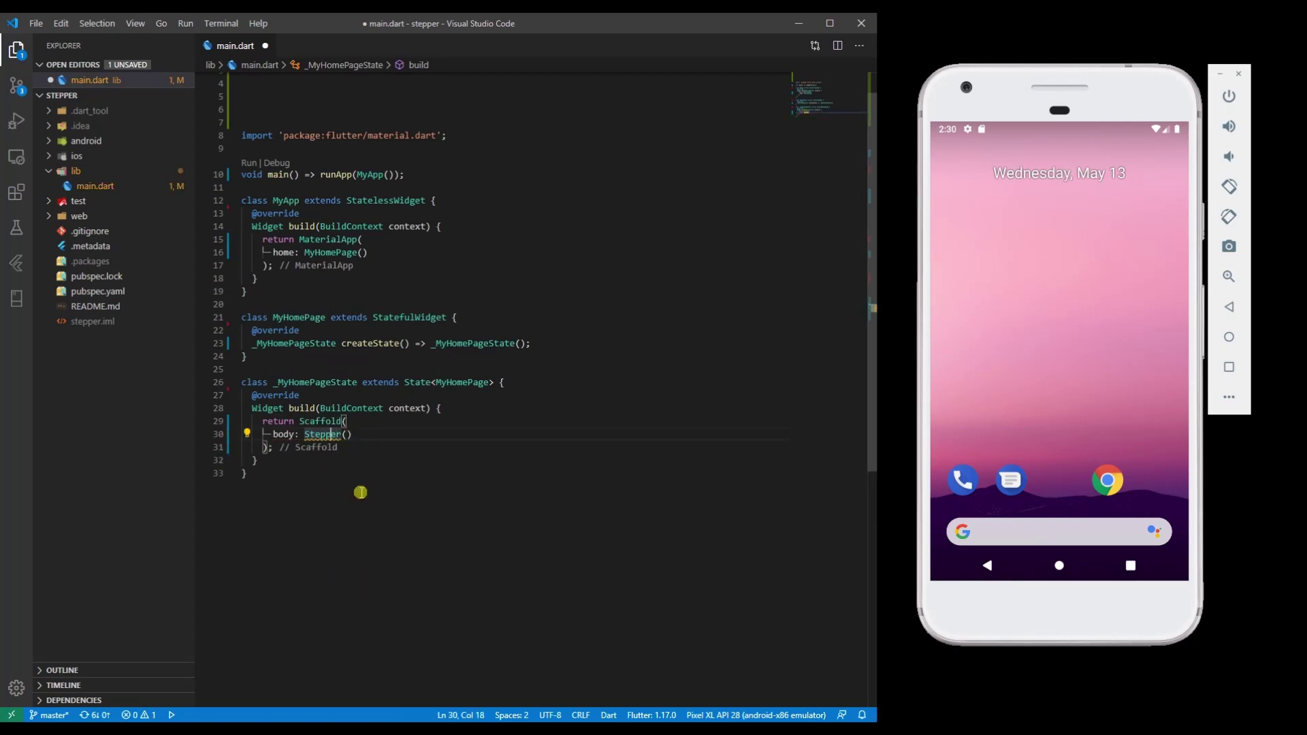
# Step: Add the required steps list argument to the Stepper
pyautogui.hotkey('ctrl', '.')
pyautogui.press('Up')
pyautogui.press('Up')
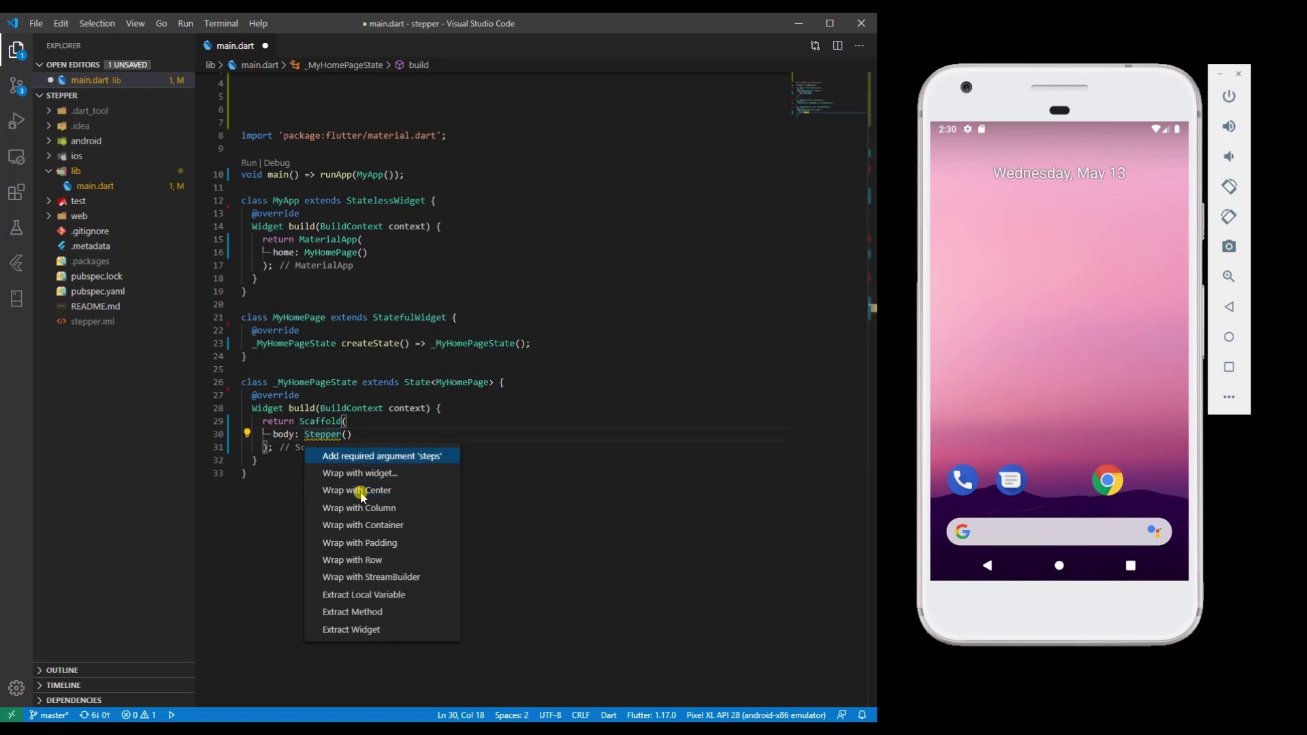
pyautogui.press('Return')
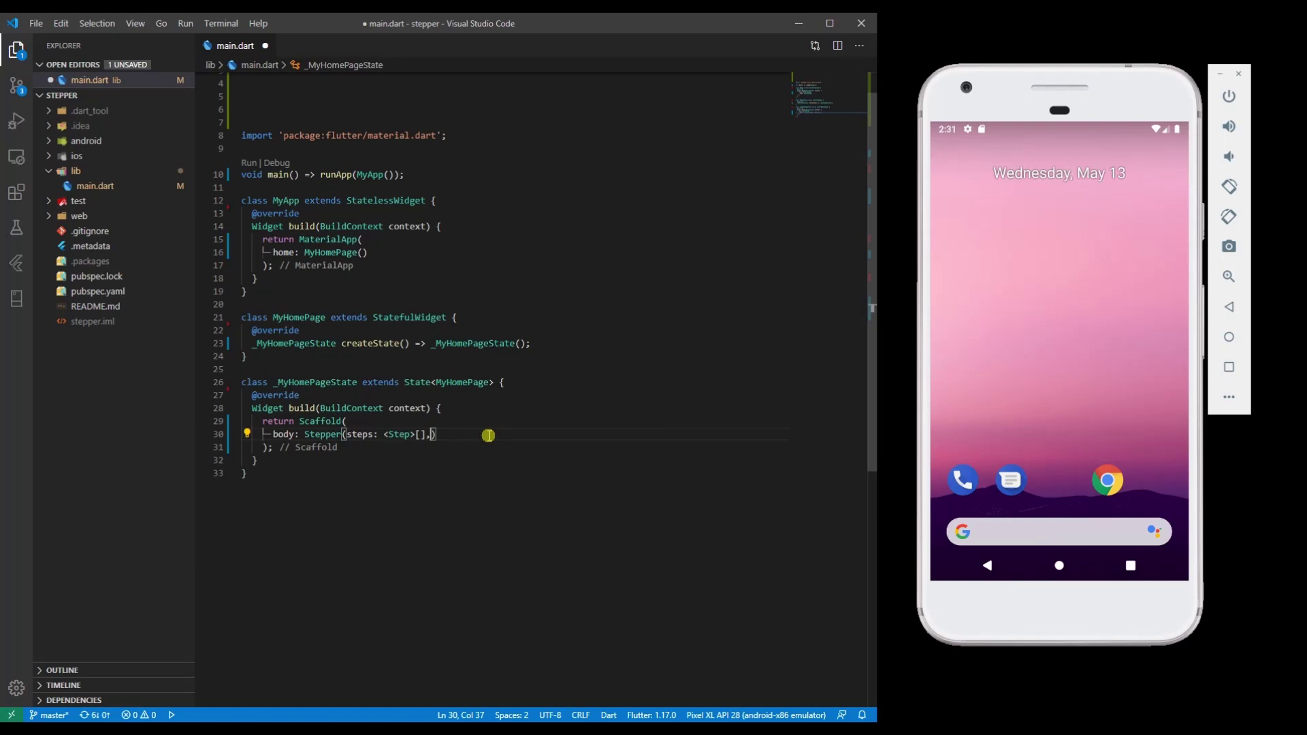
pyautogui.press('Left')
pyautogui.press('Return')
pyautogui.write('Step')
# Step: Add a first Step with Text title 'Title 1' and matching content
pyautogui.press('Return')
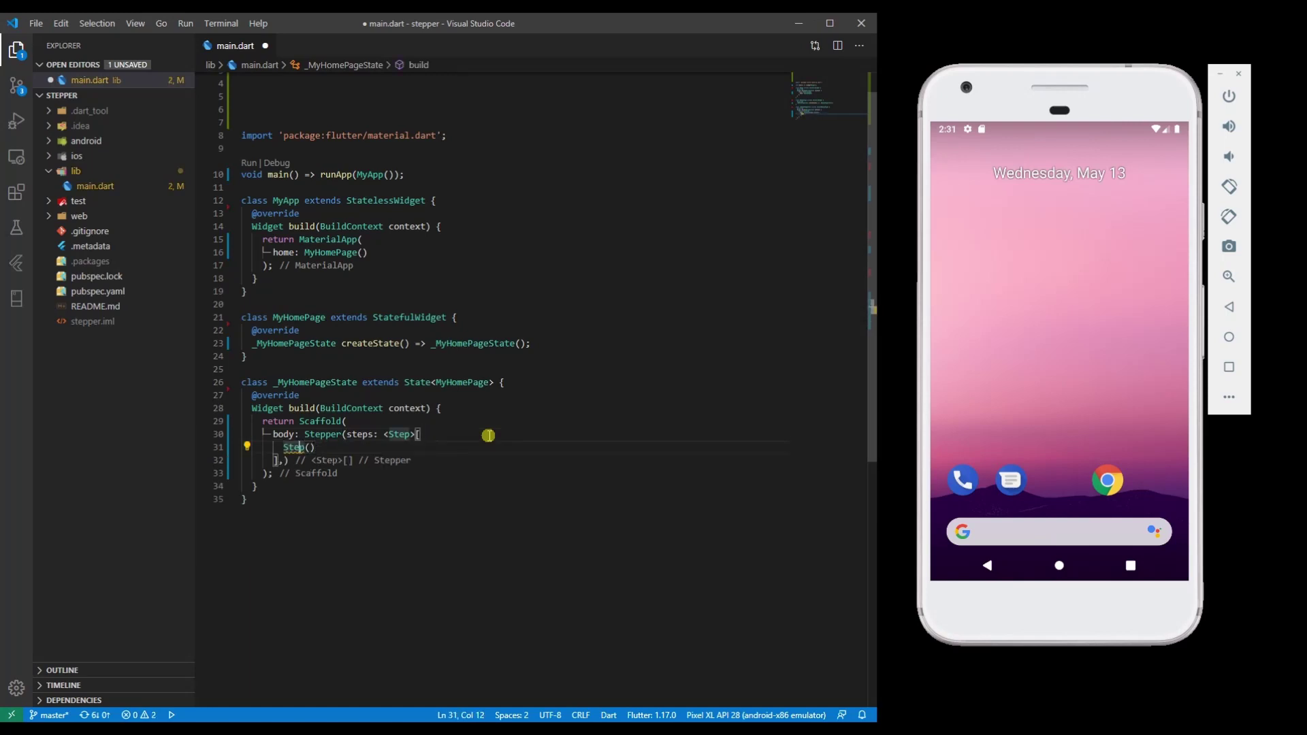
pyautogui.hotkey('ctrl', '.')
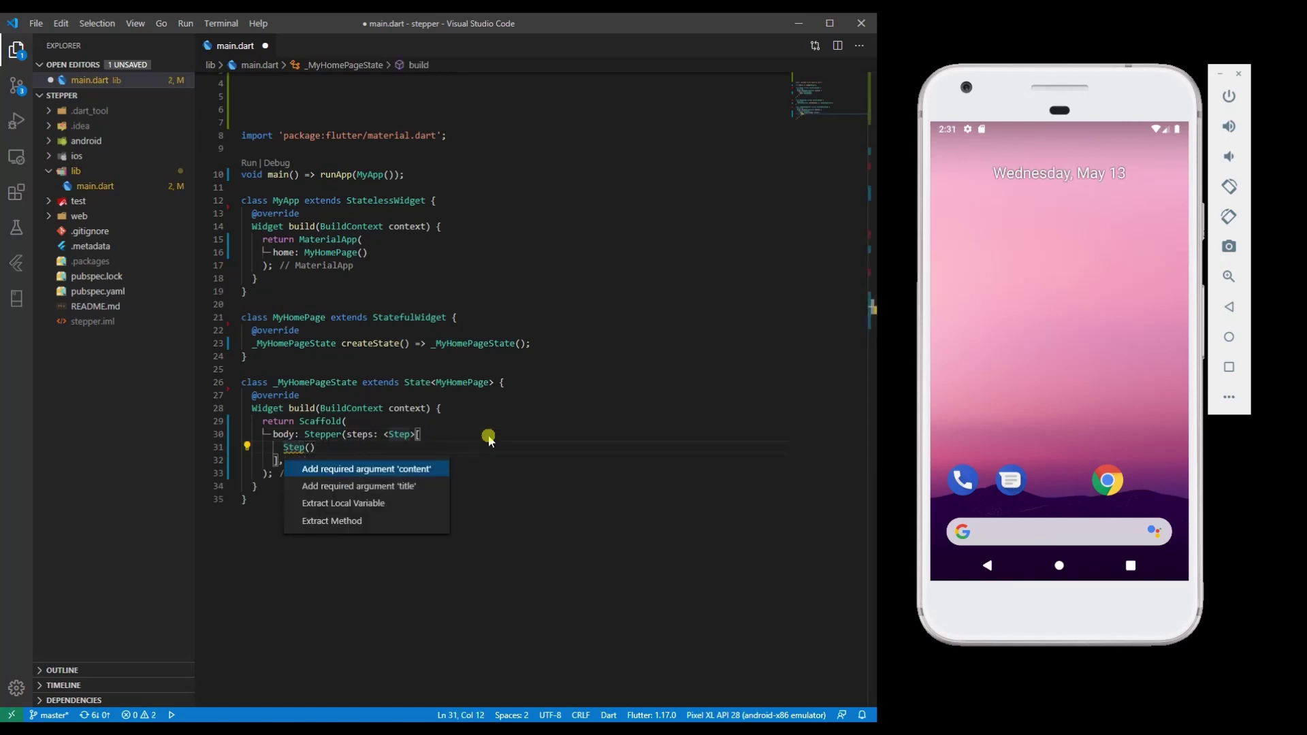
pyautogui.press('Return')
pyautogui.hotkey('ctrl', '.')
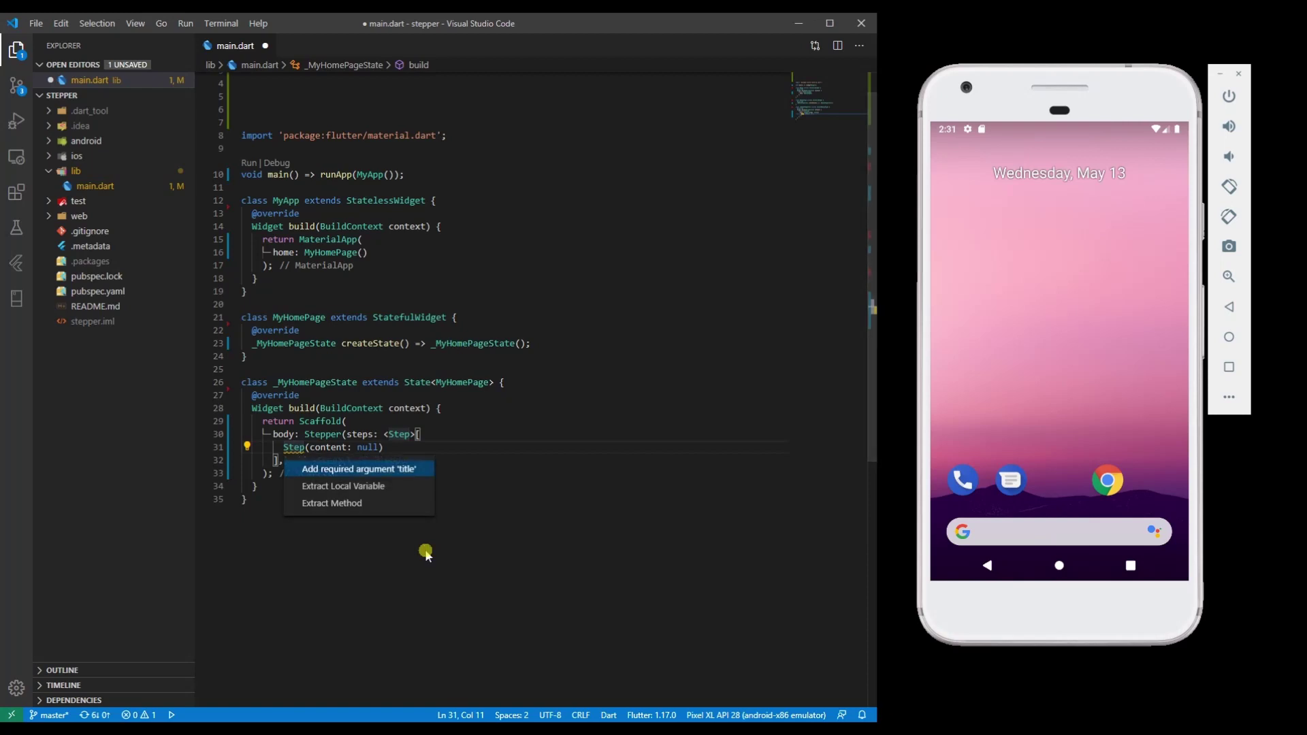
pyautogui.press('Return')
pyautogui.hotkey('shift', 'Tab')
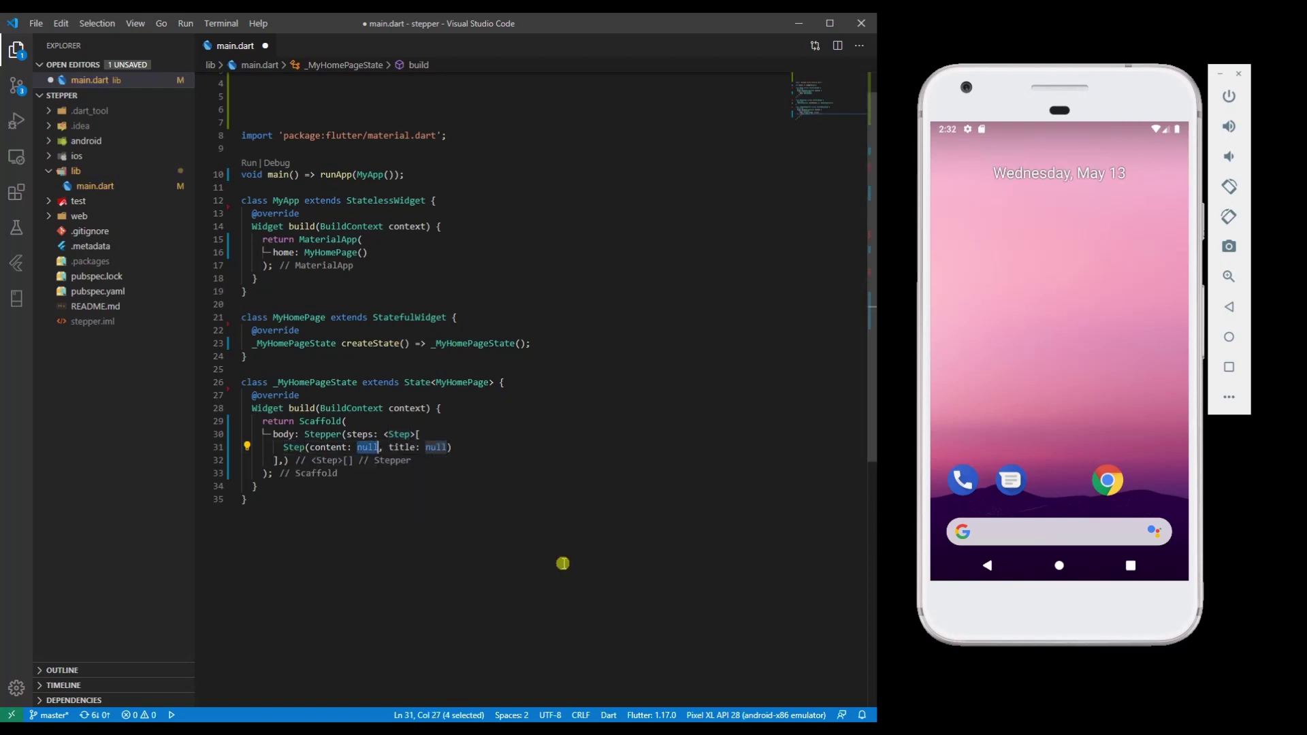
pyautogui.write("Text('This is Content 1')")
pyautogui.press('Tab')
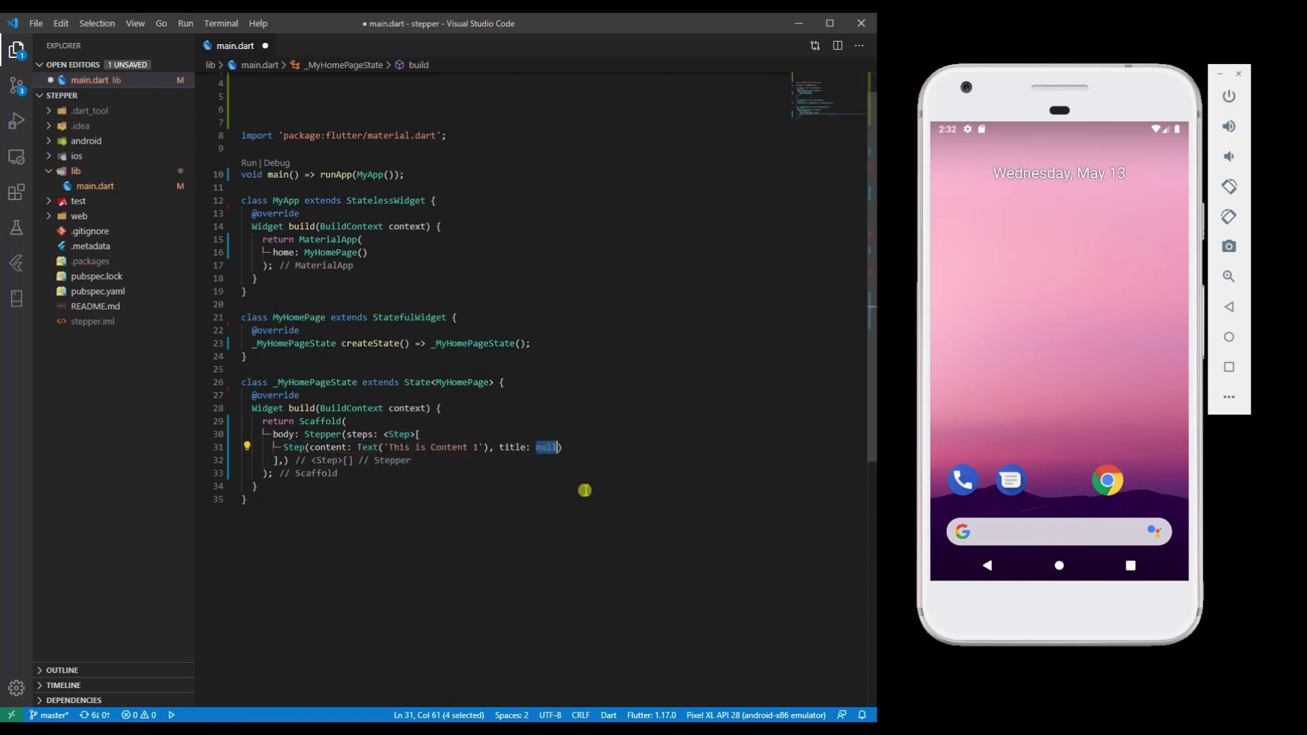
pyautogui.write("Text('Title 1')),")
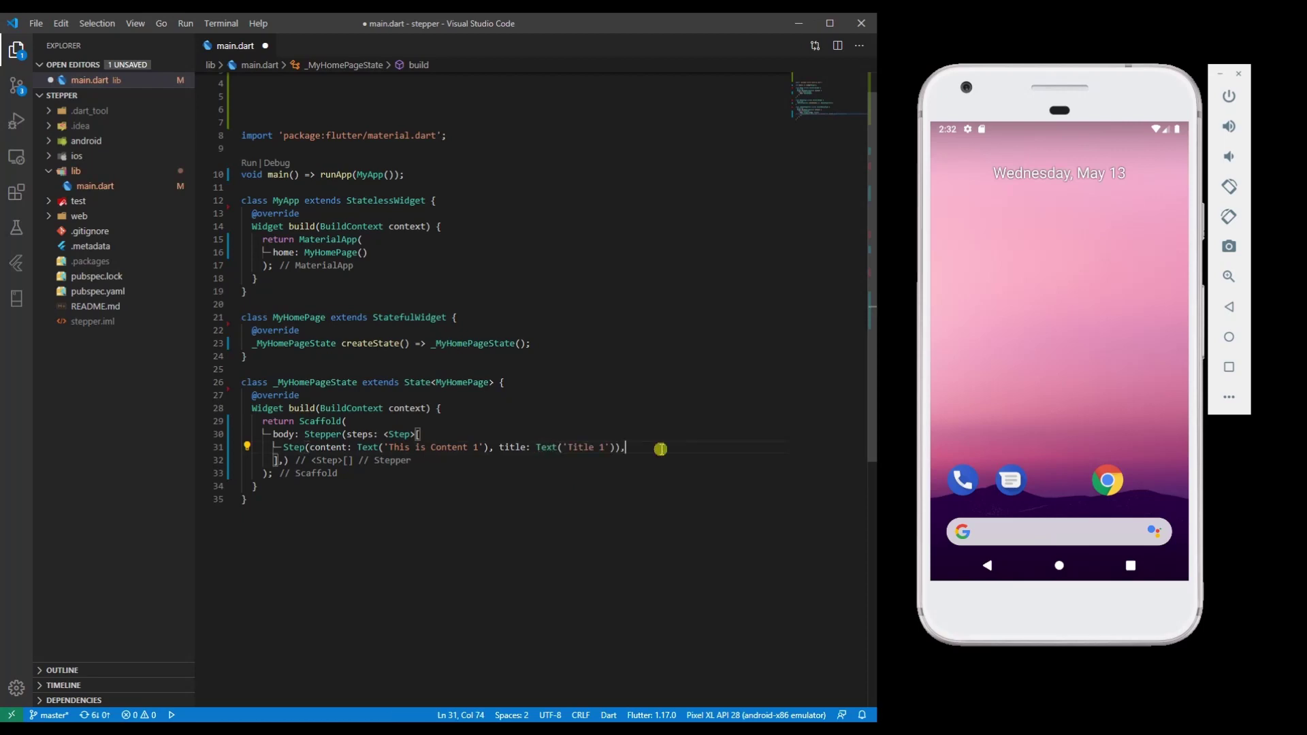
# Step: Duplicate the Step into Title 2 to Title 4, then save and launch with F5
pyautogui.press('Return')
pyautogui.press('Tab')
pyautogui.press('Return')
pyautogui.press('Tab')
pyautogui.press('Return')
pyautogui.press('Tab')
pyautogui.click(625, 554)
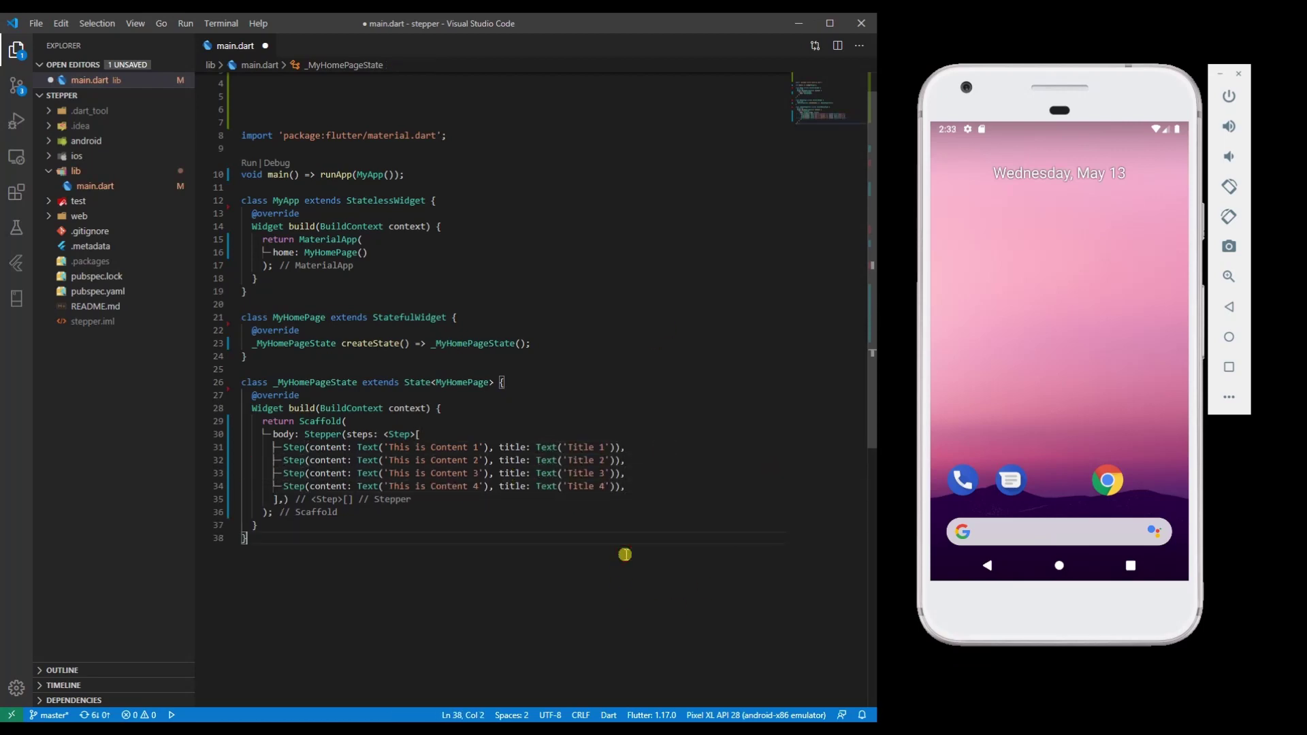
pyautogui.press('F5')
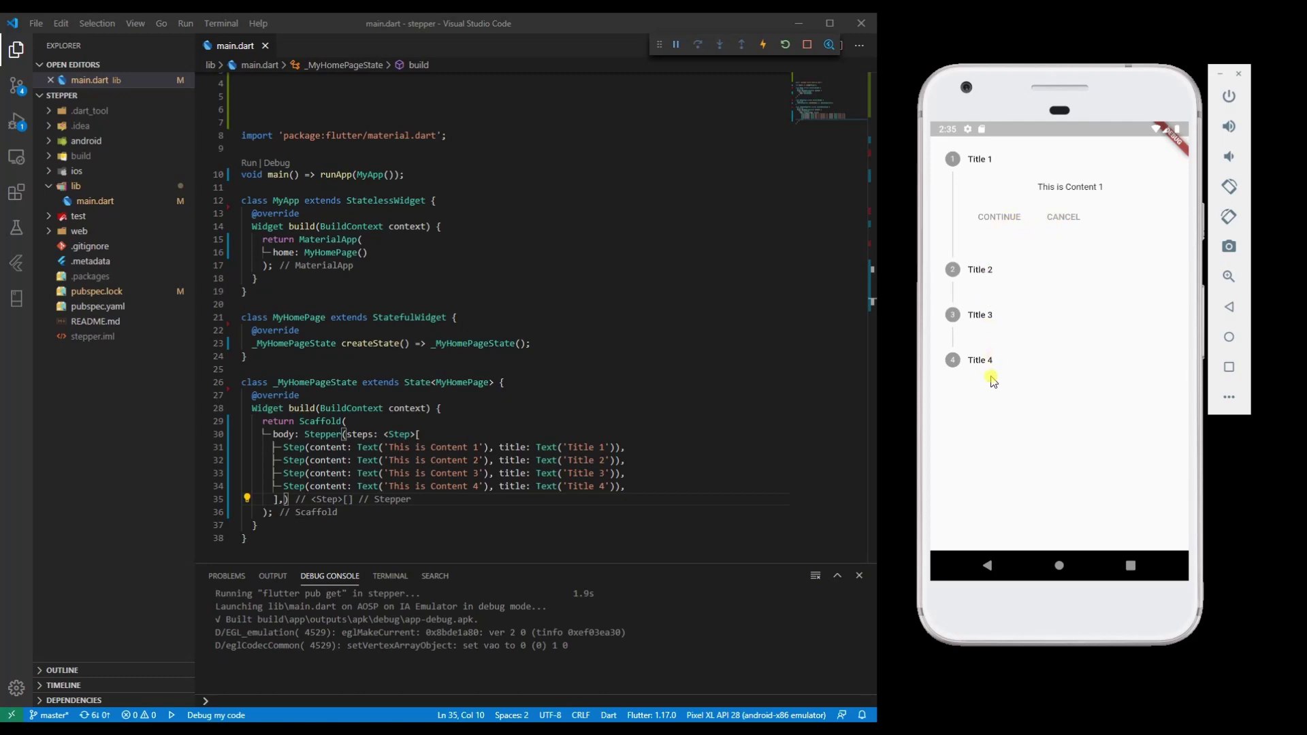
# Step: Once the app shows four steps, open blank lines after Stepper( ahead of steps
pyautogui.click(620, 433)
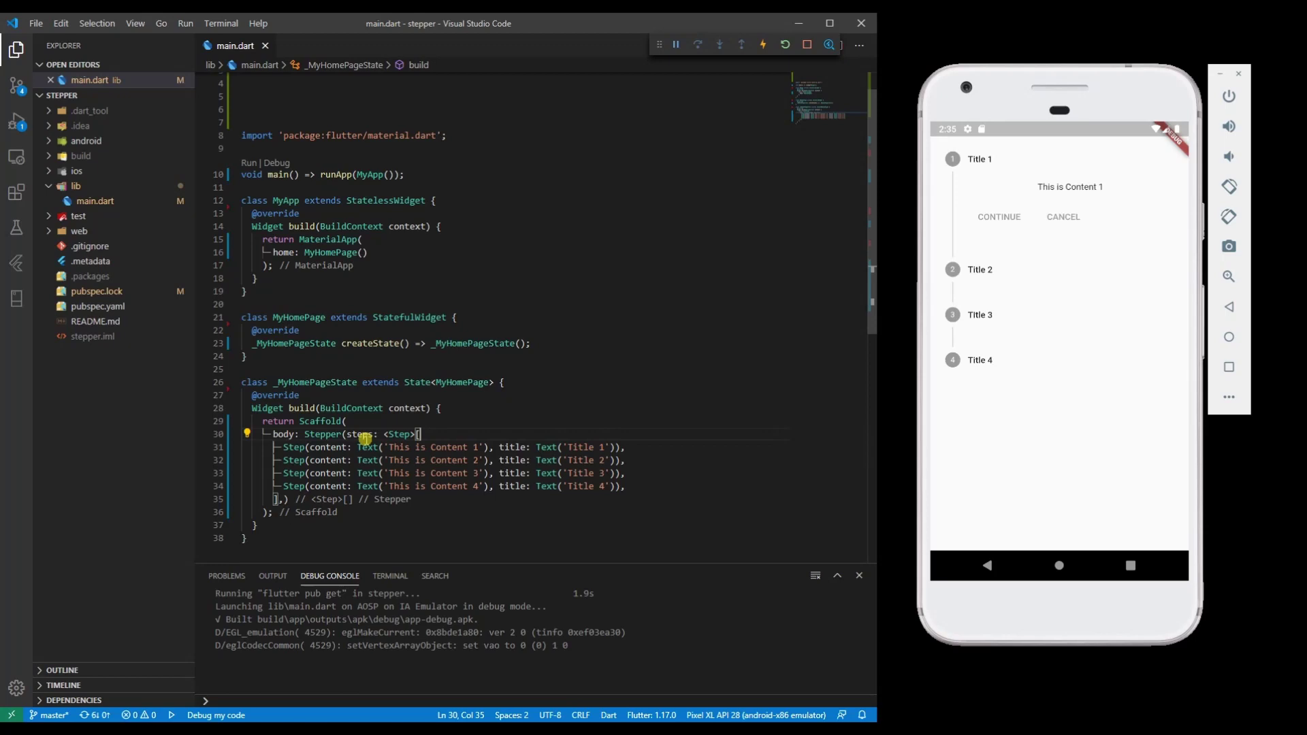
pyautogui.click(343, 435)
pyautogui.press('Return')
pyautogui.press('Return')
pyautogui.press('Return')
pyautogui.press('Up')
pyautogui.press('Up')
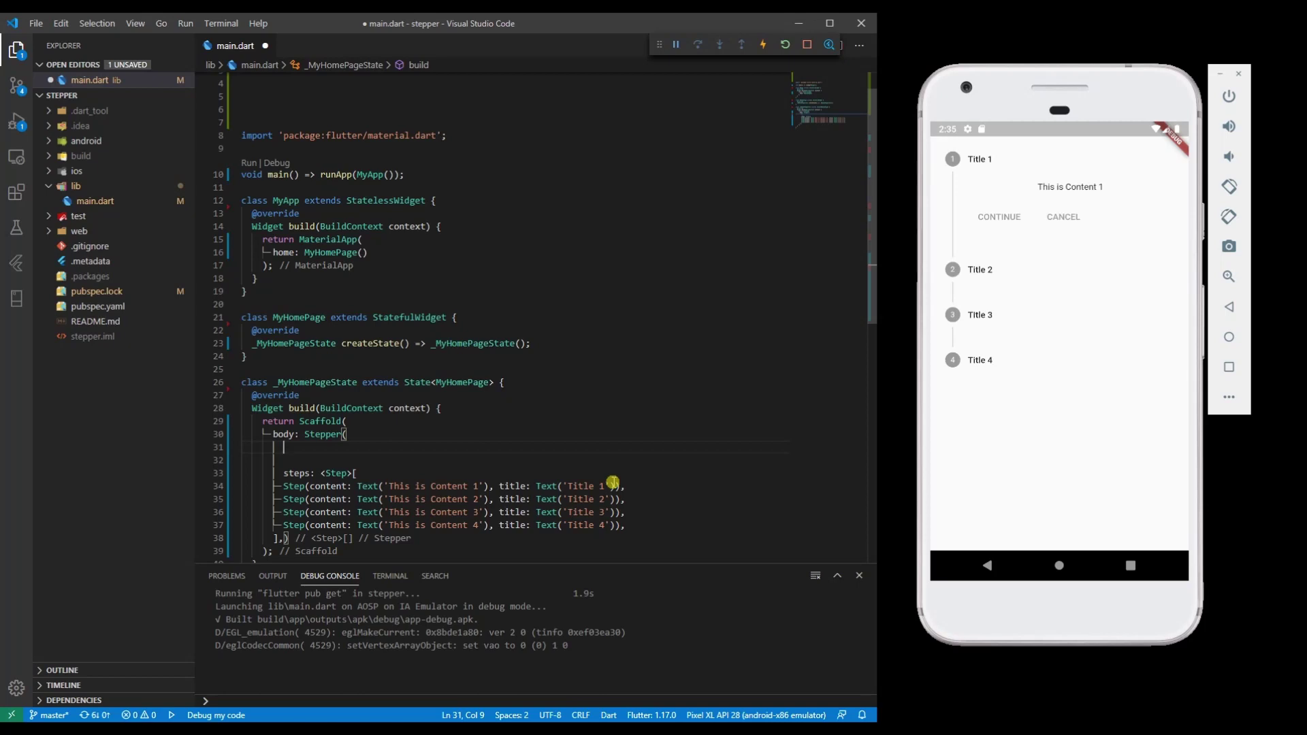
pyautogui.write('onSt')
# Step: Set the Stepper's onStepContinue to _movetonext
pyautogui.press('Down')
pyautogui.press('Return')
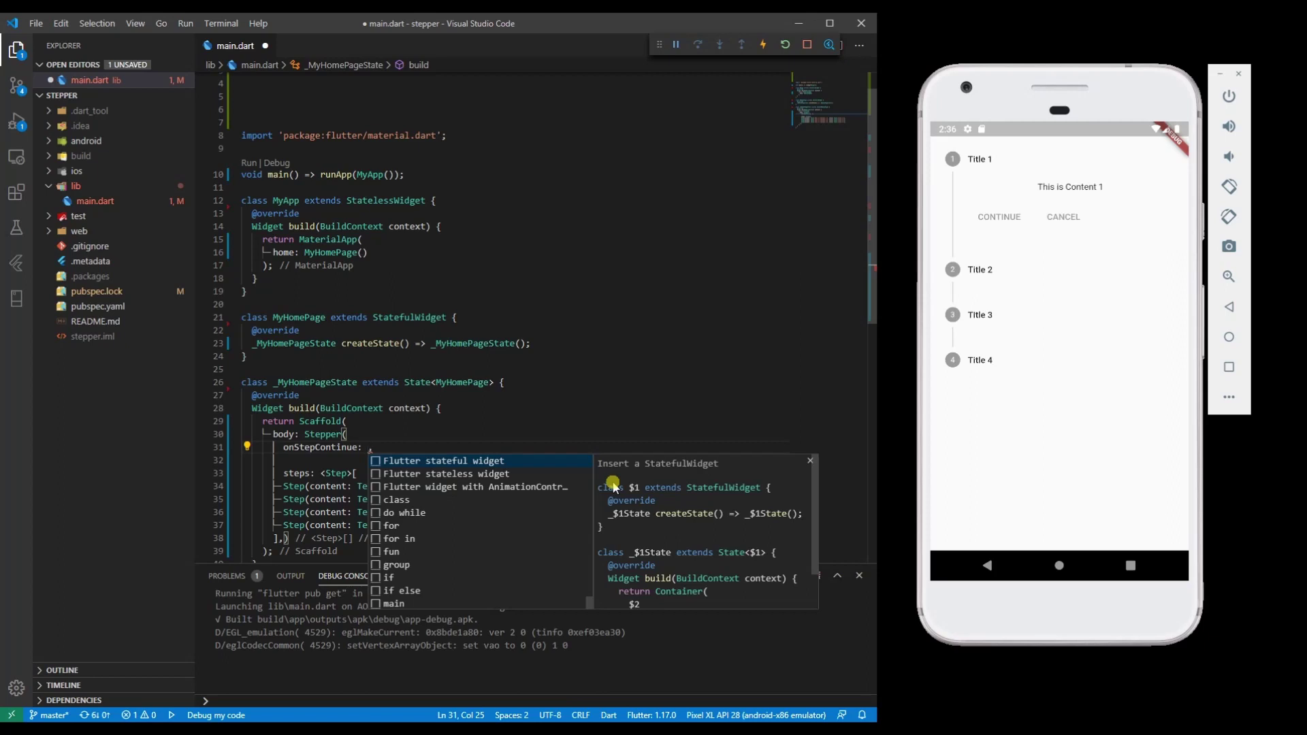
pyautogui.write('_movetonext')
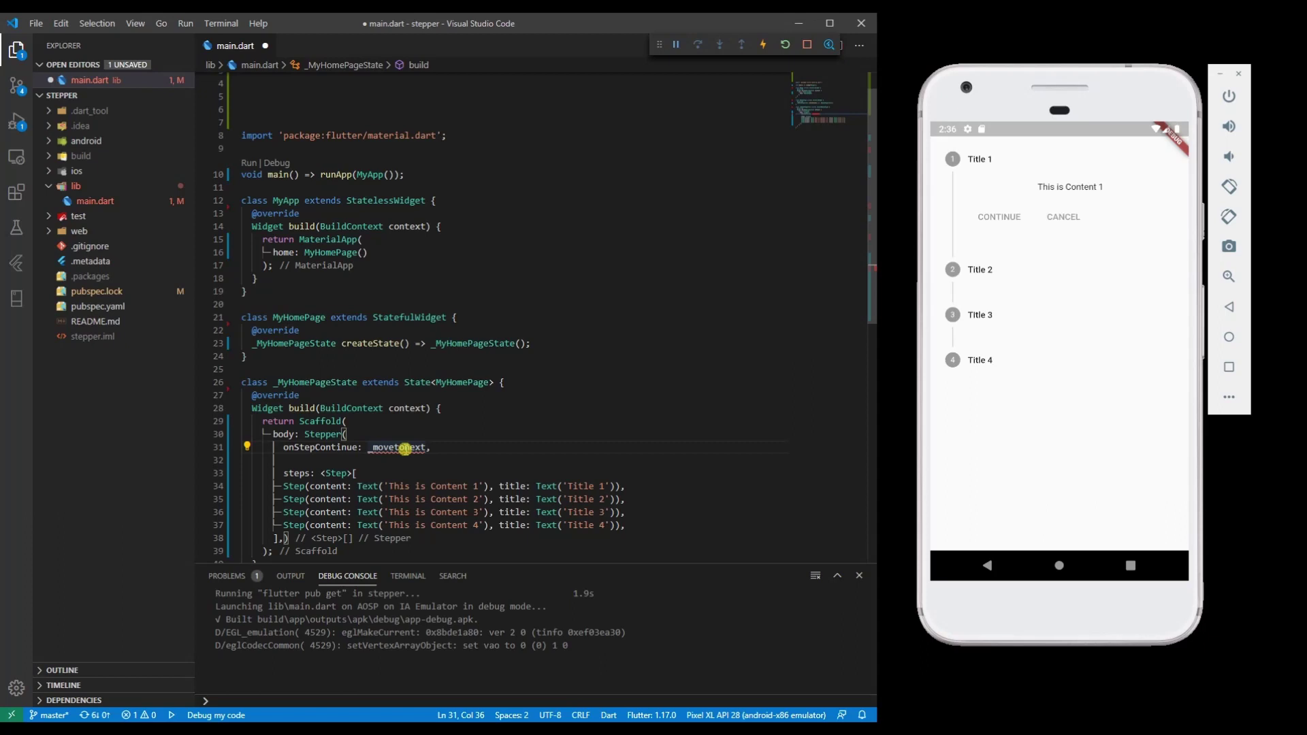
pyautogui.doubleClick(407, 449)
pyautogui.hotkey('ctrl', 'c')
# Step: Add a _movetonext method above build whose setState increments _currentstep
pyautogui.click(594, 378)
pyautogui.press('Return')
pyautogui.press('Return')
pyautogui.press('Return')
pyautogui.press('Up')
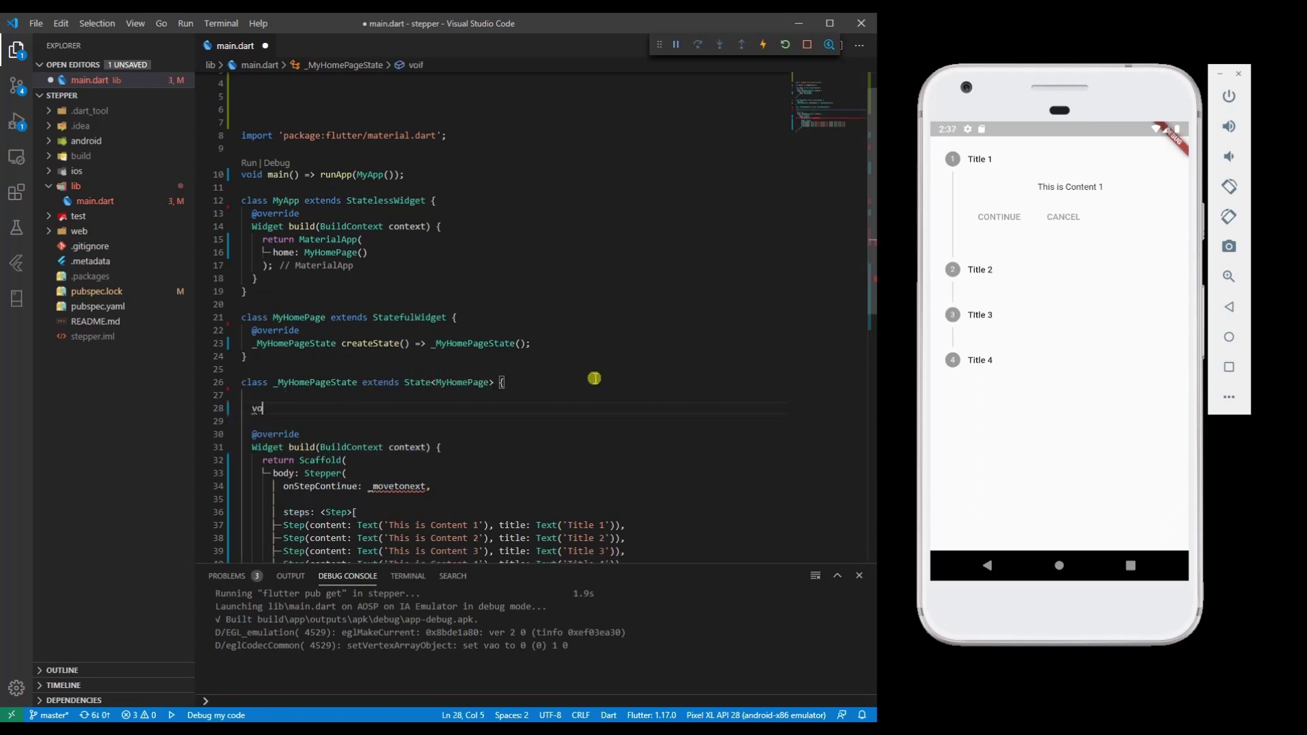
pyautogui.write('id')
pyautogui.hotkey('ctrl', 'v')
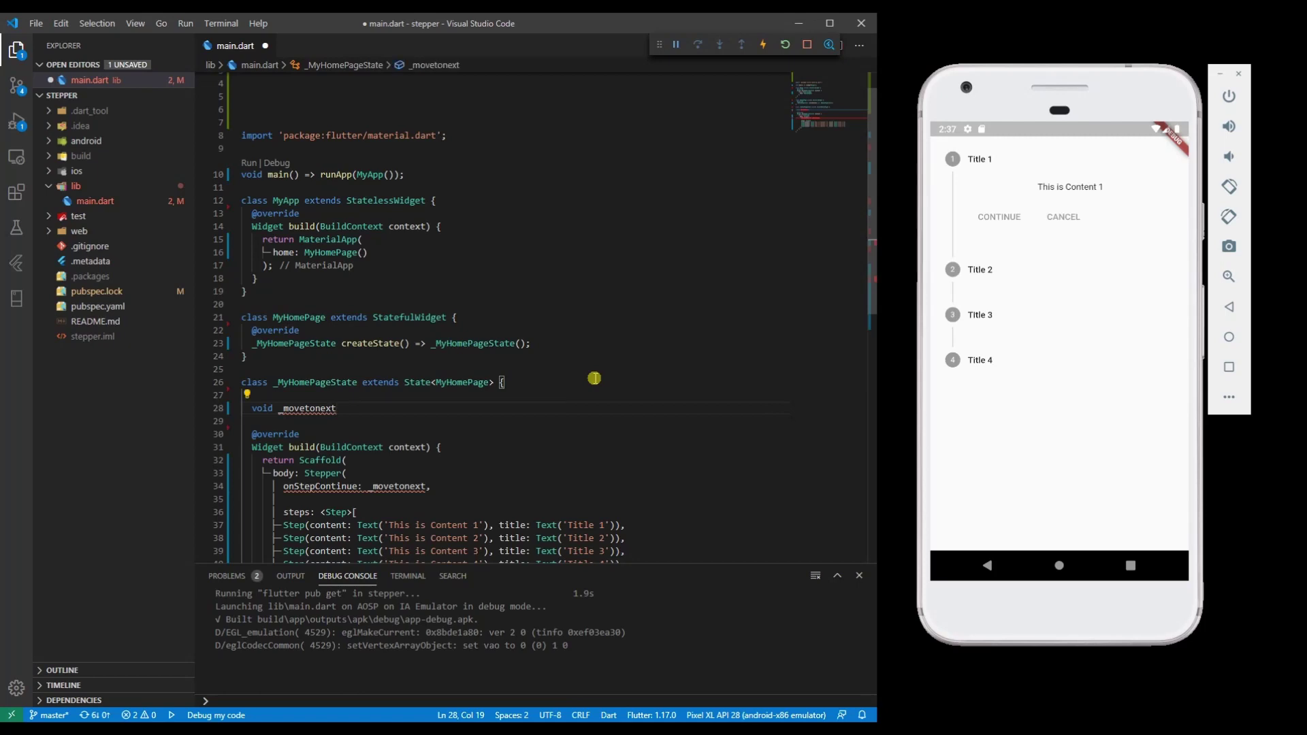
pyautogui.write('(){')
pyautogui.press('Return')
pyautogui.write('set')
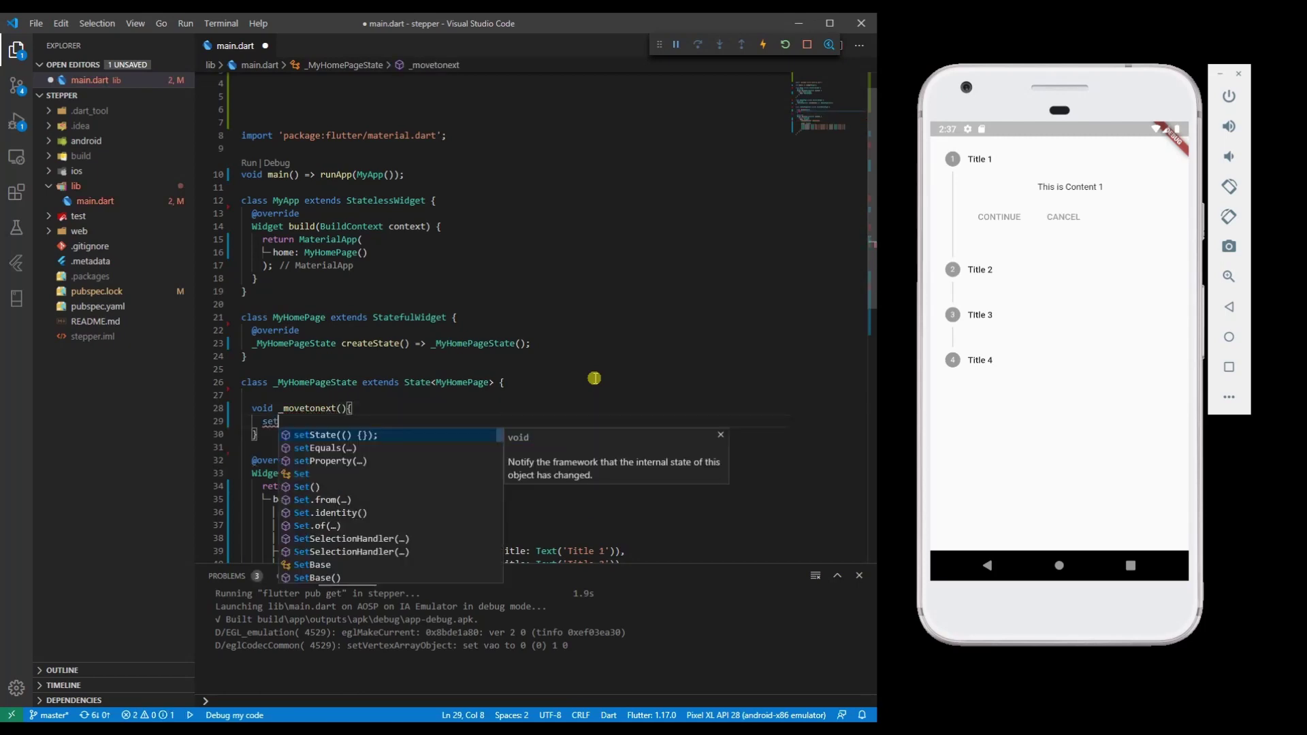
pyautogui.press('Return')
pyautogui.hotkey('ctrl', 'space')
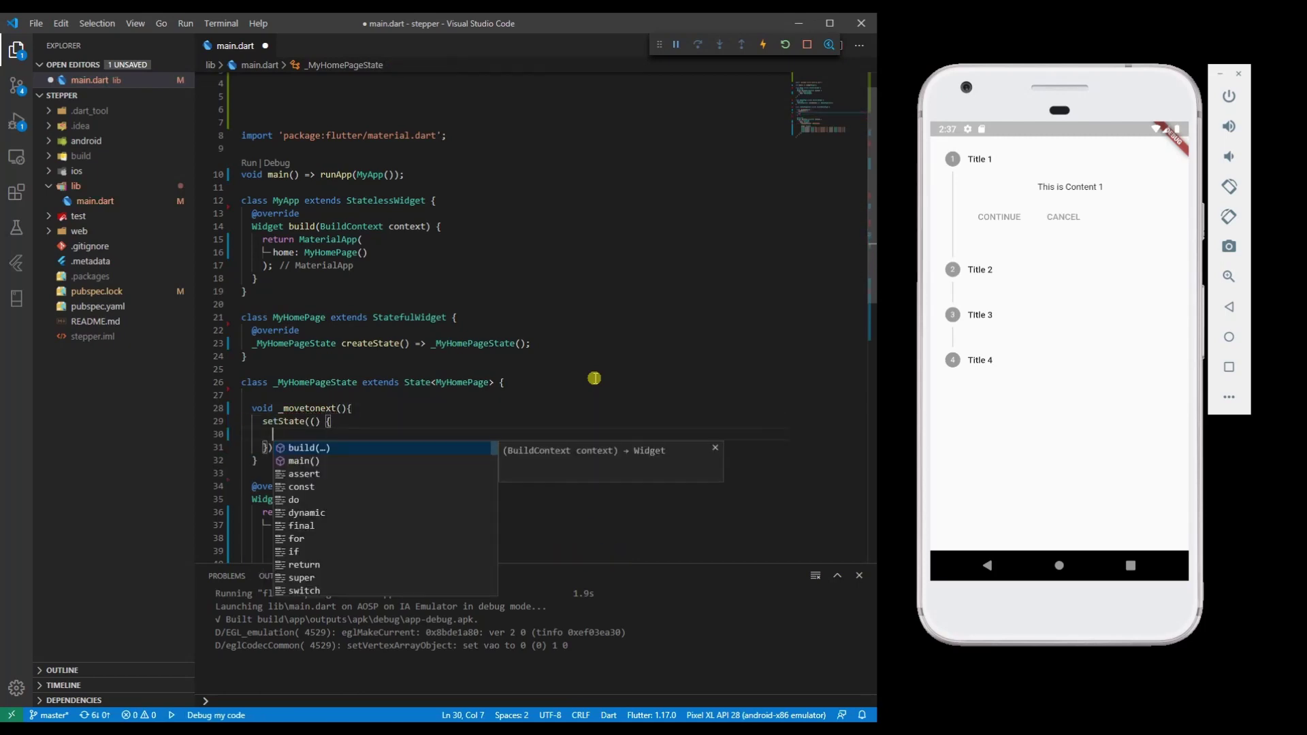
pyautogui.write('_currentstep')
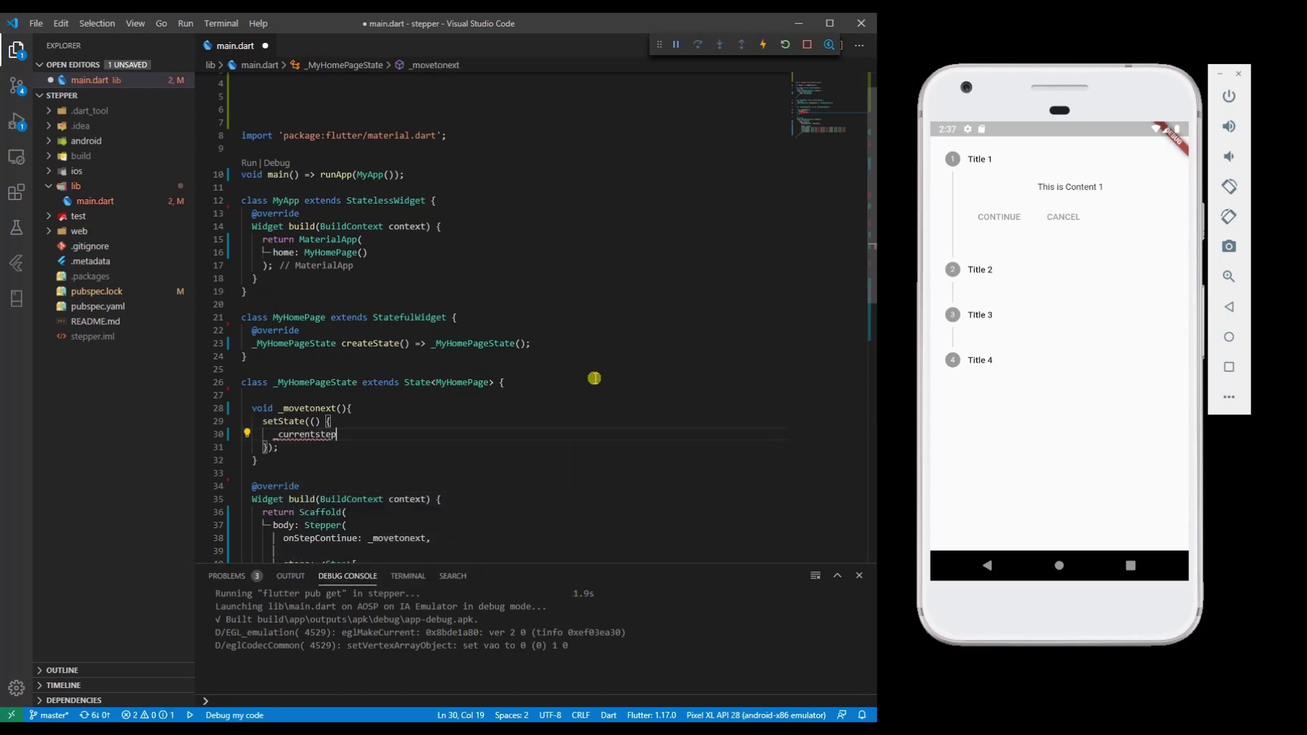
pyautogui.write('++;')
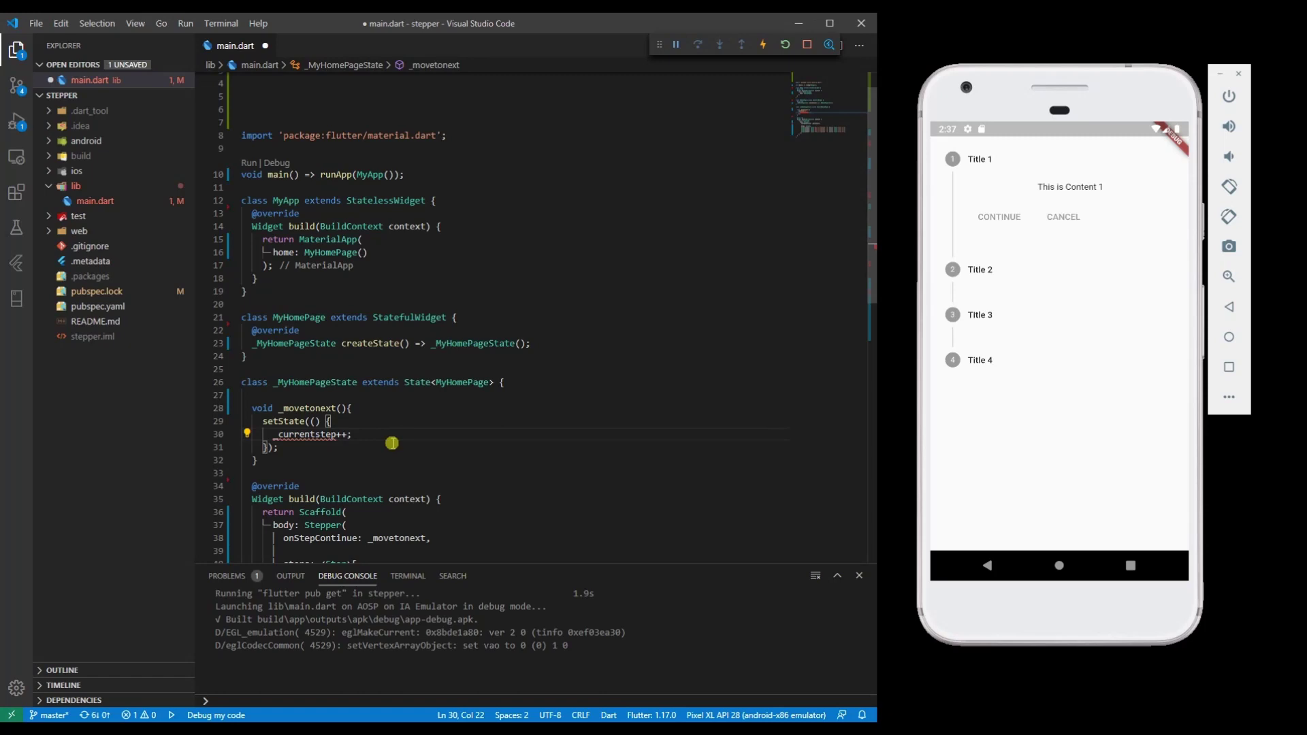
# Step: Declare int _currentstep = 0 in the state class and save
pyautogui.click(276, 392)
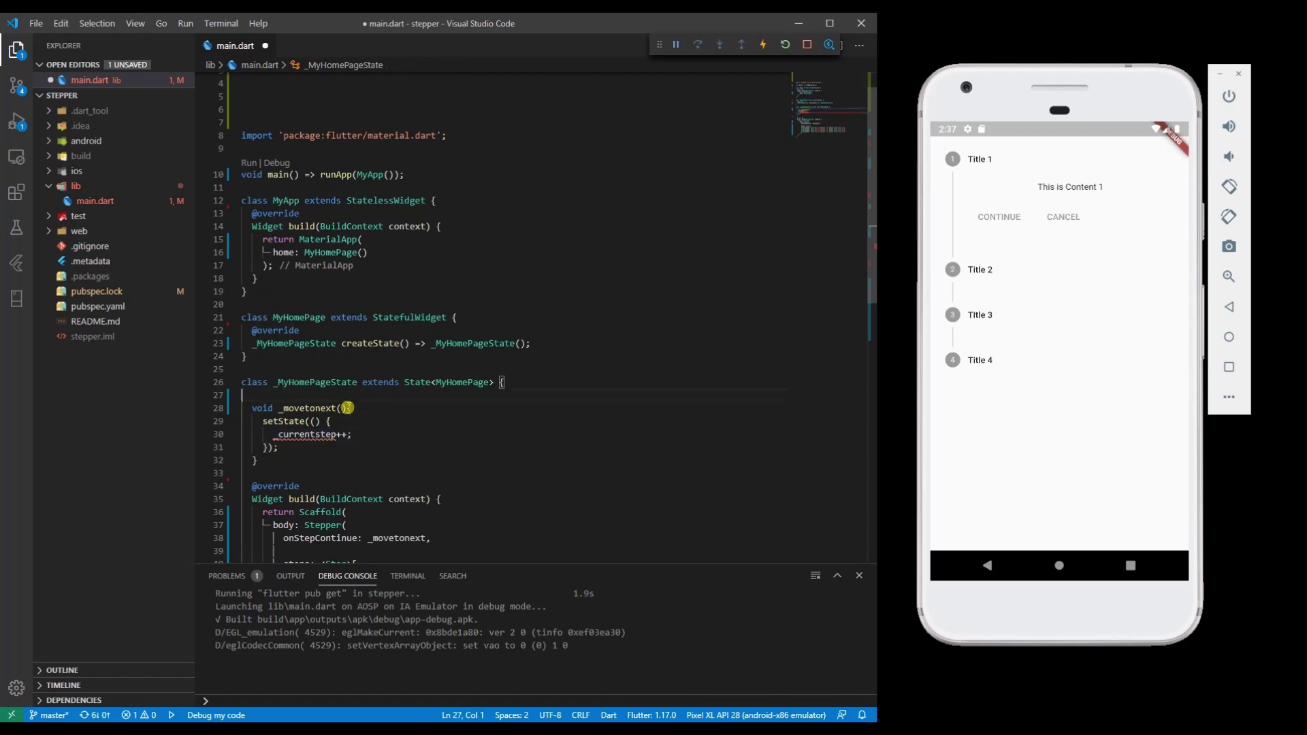
pyautogui.press('Tab')
pyautogui.write('int _currentstep')
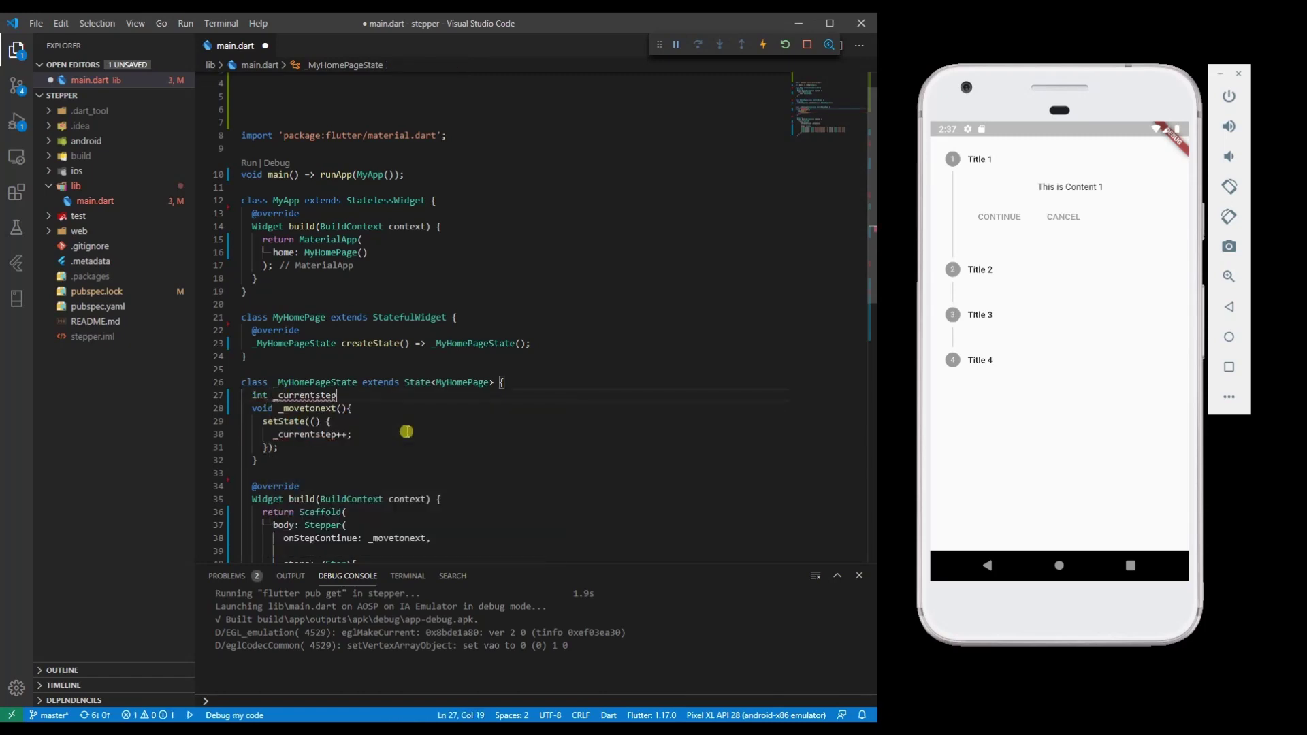
pyautogui.write(' = 0;')
pyautogui.hotkey('ctrl', 's')
pyautogui.press('Return')
pyautogui.doubleClick(305, 407)
pyautogui.hotkey('ctrl', 's')
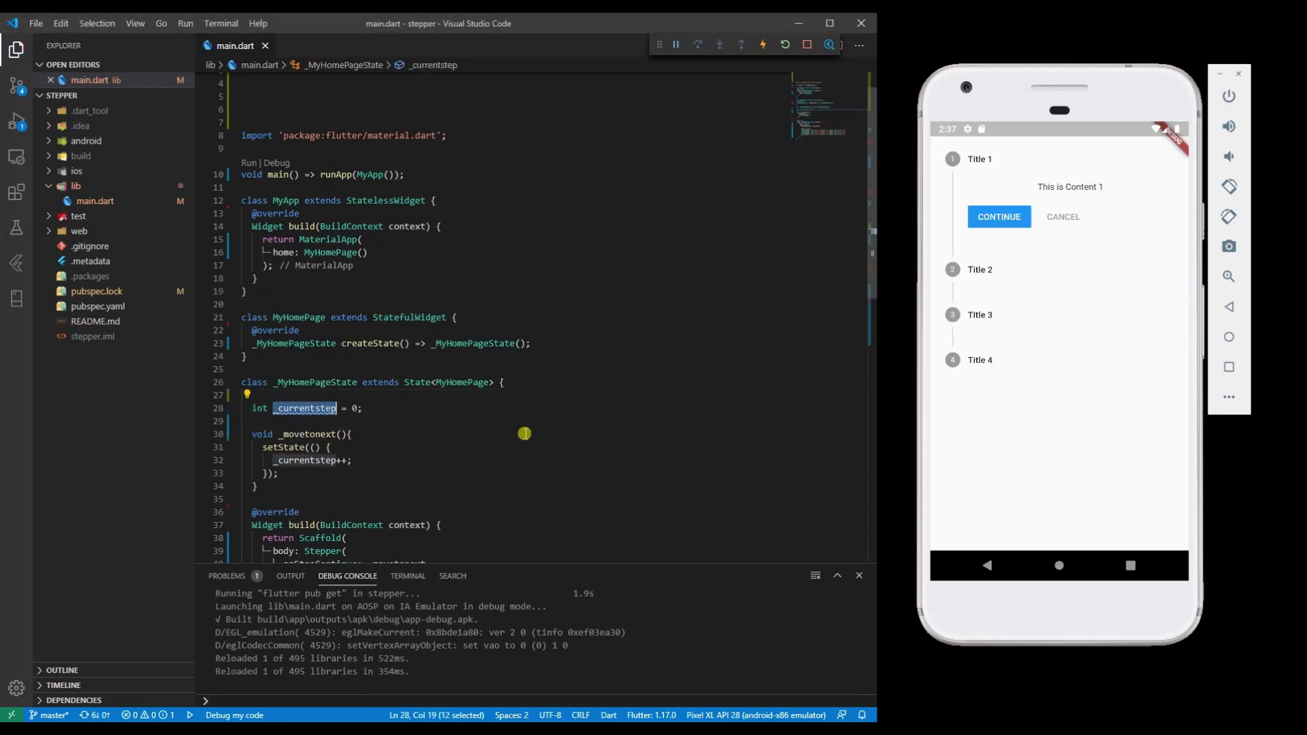
pyautogui.scroll(-4, 524, 433)
# Step: Add currentStep: _currentstep below onStepContinue and save to hot reload
pyautogui.click(433, 360)
pyautogui.press('Return')
pyautogui.write('curr')
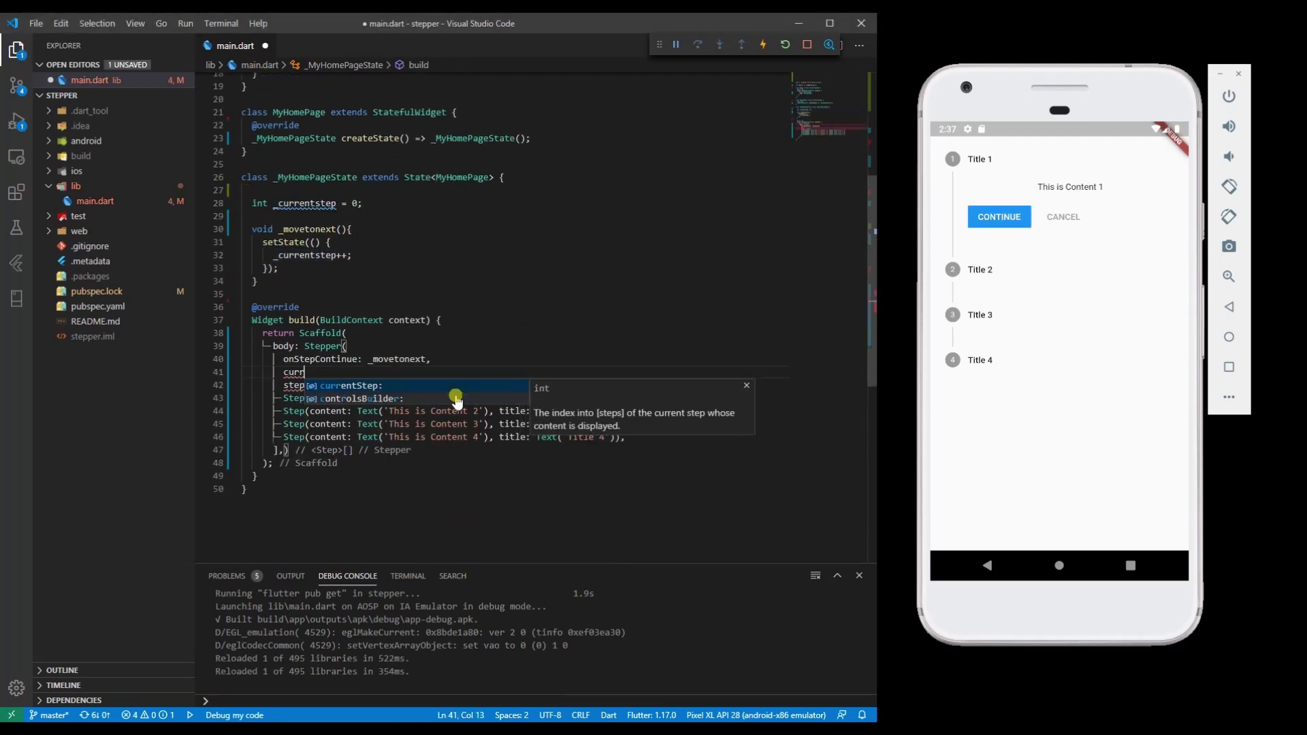
pyautogui.press('Return')
pyautogui.write('_currentstep,')
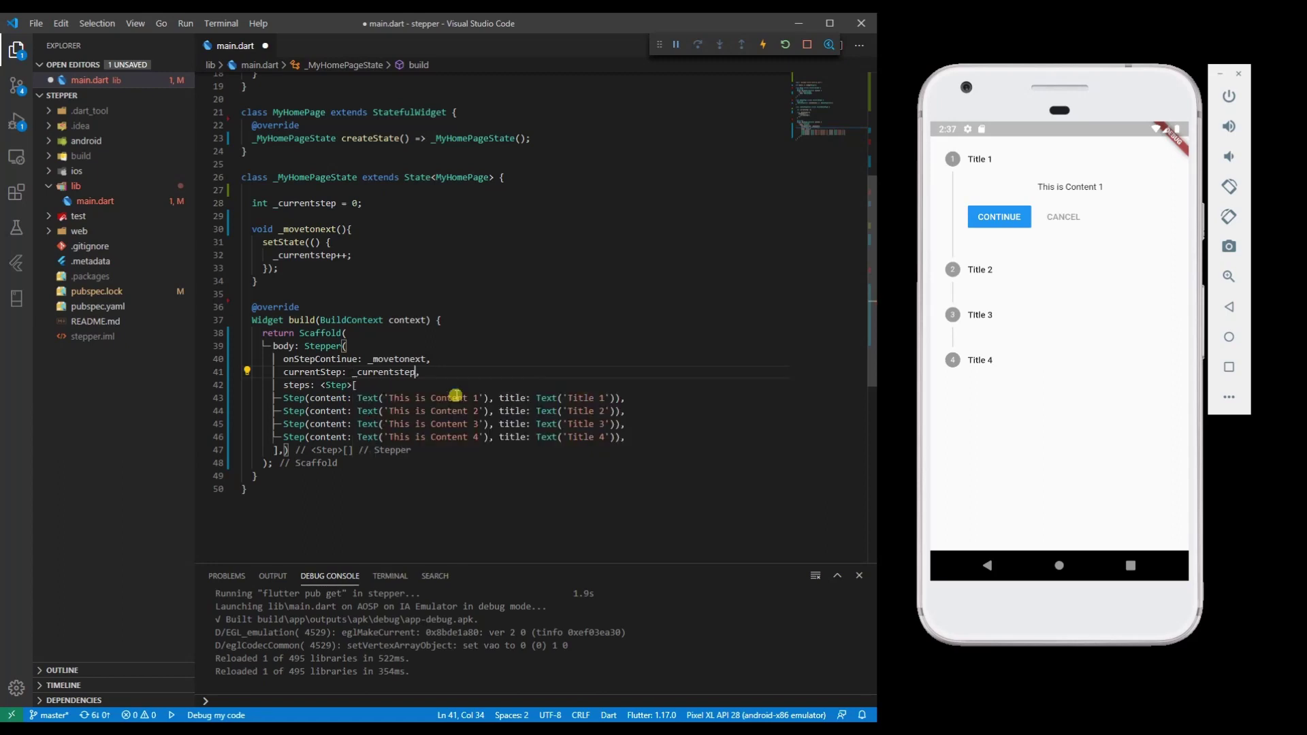
pyautogui.hotkey('ctrl', 's')
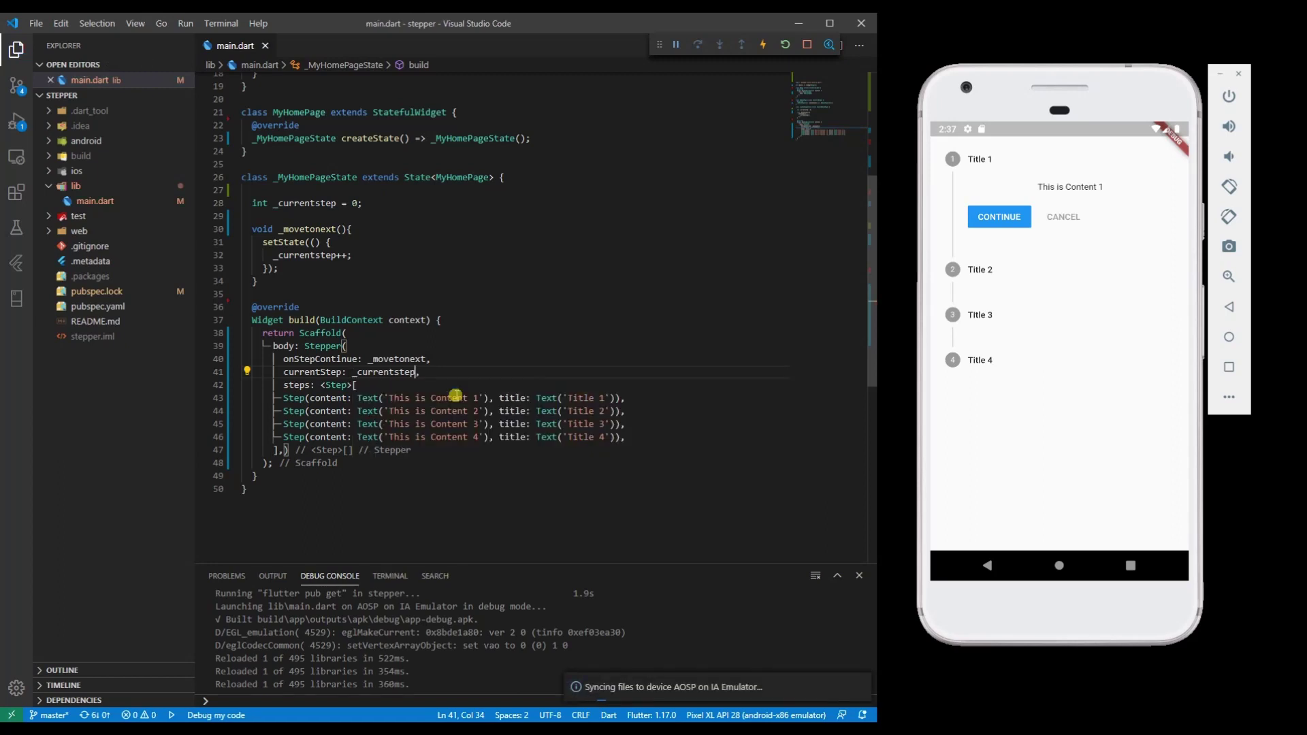
# Step: Advance the app through Title 2, 3 and 4, then place the caret after onStepContinue
pyautogui.click(1013, 224)
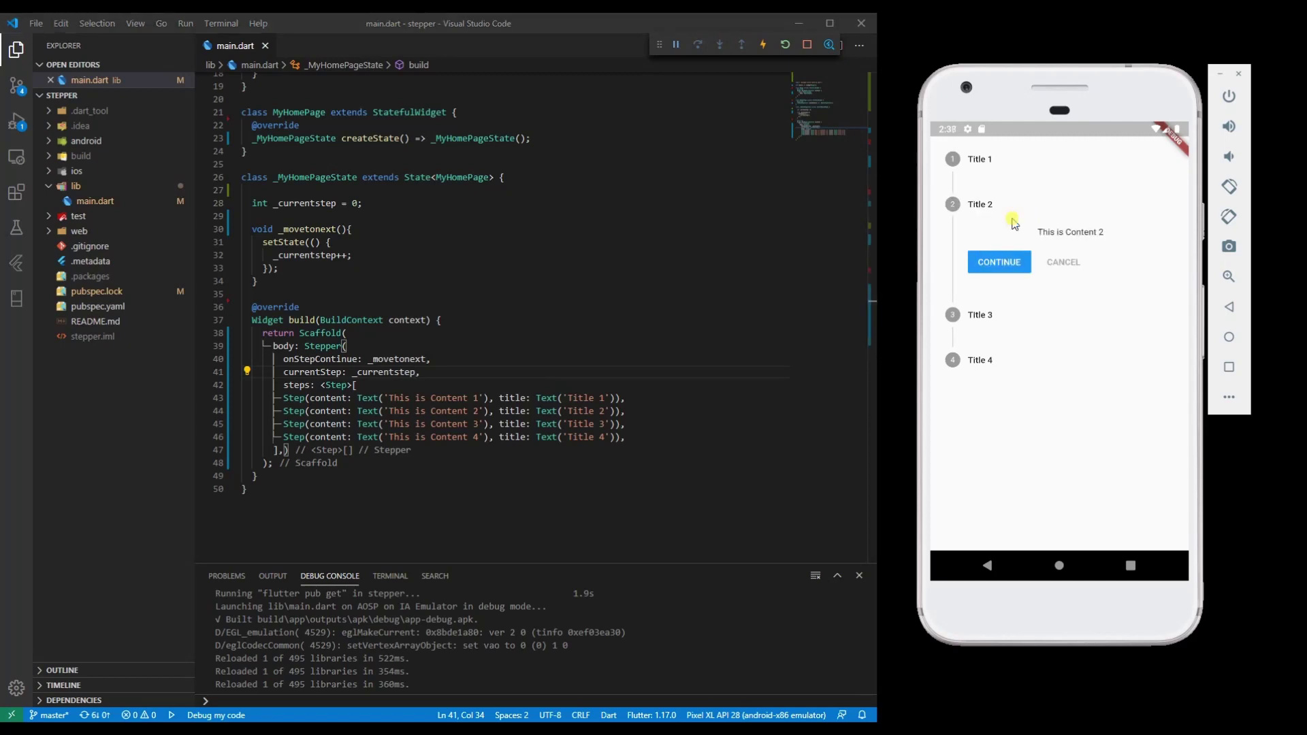
pyautogui.click(1000, 269)
pyautogui.click(998, 306)
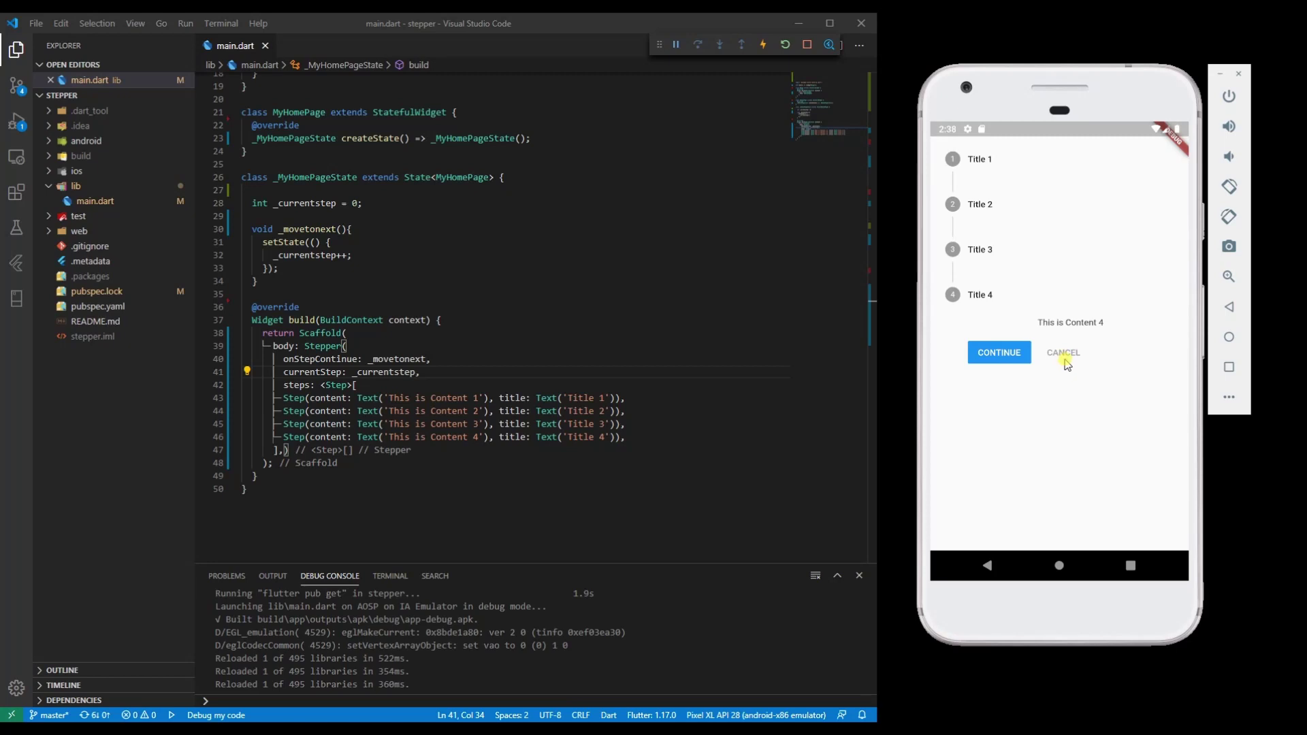
pyautogui.click(455, 360)
# Step: Add onStepCancel: _movetostart to the Stepper
pyautogui.press('Return')
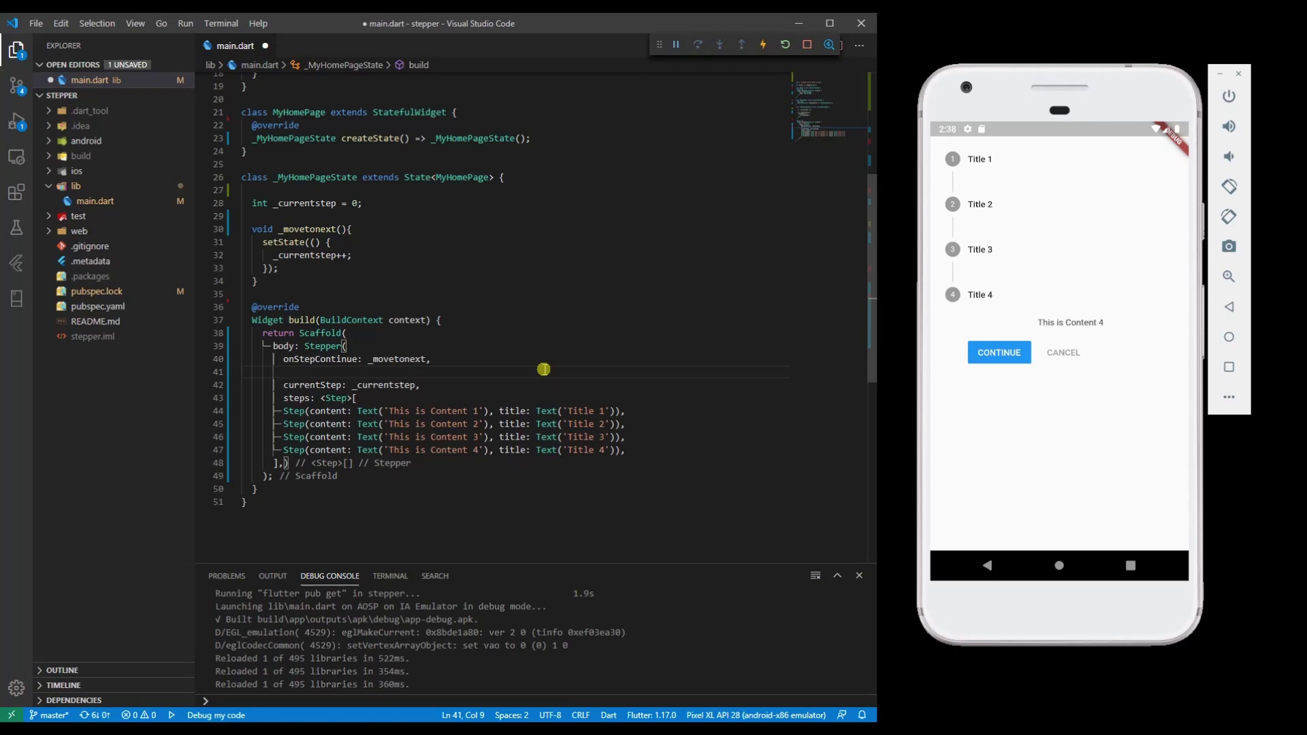
pyautogui.write('onSte')
pyautogui.press('Return')
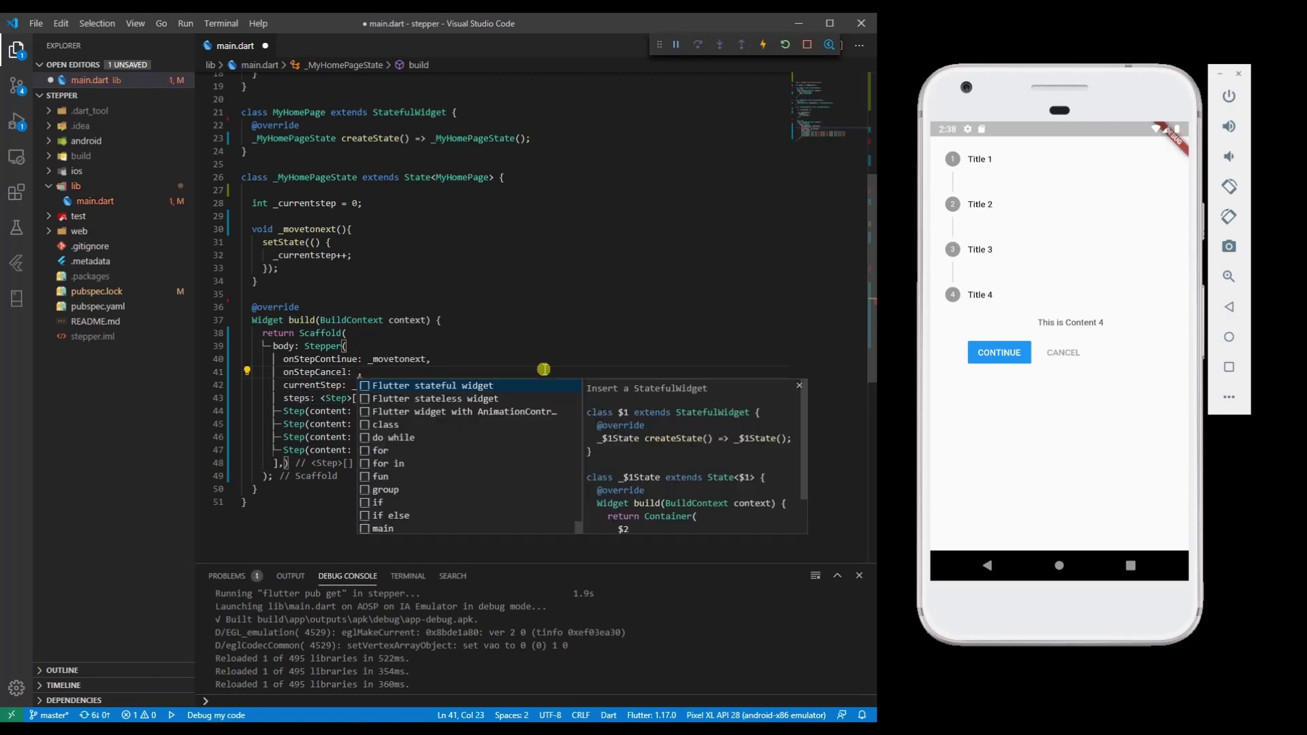
pyautogui.write('_')
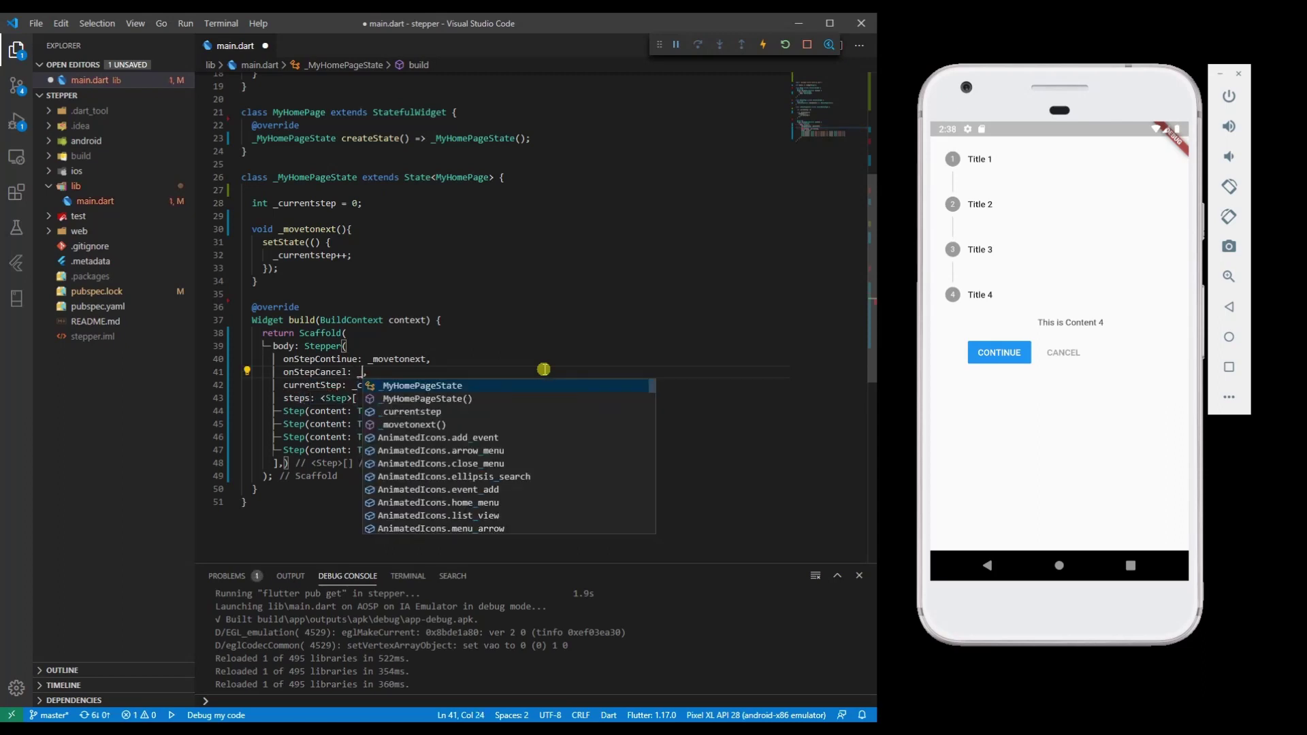
pyautogui.write('movetost')
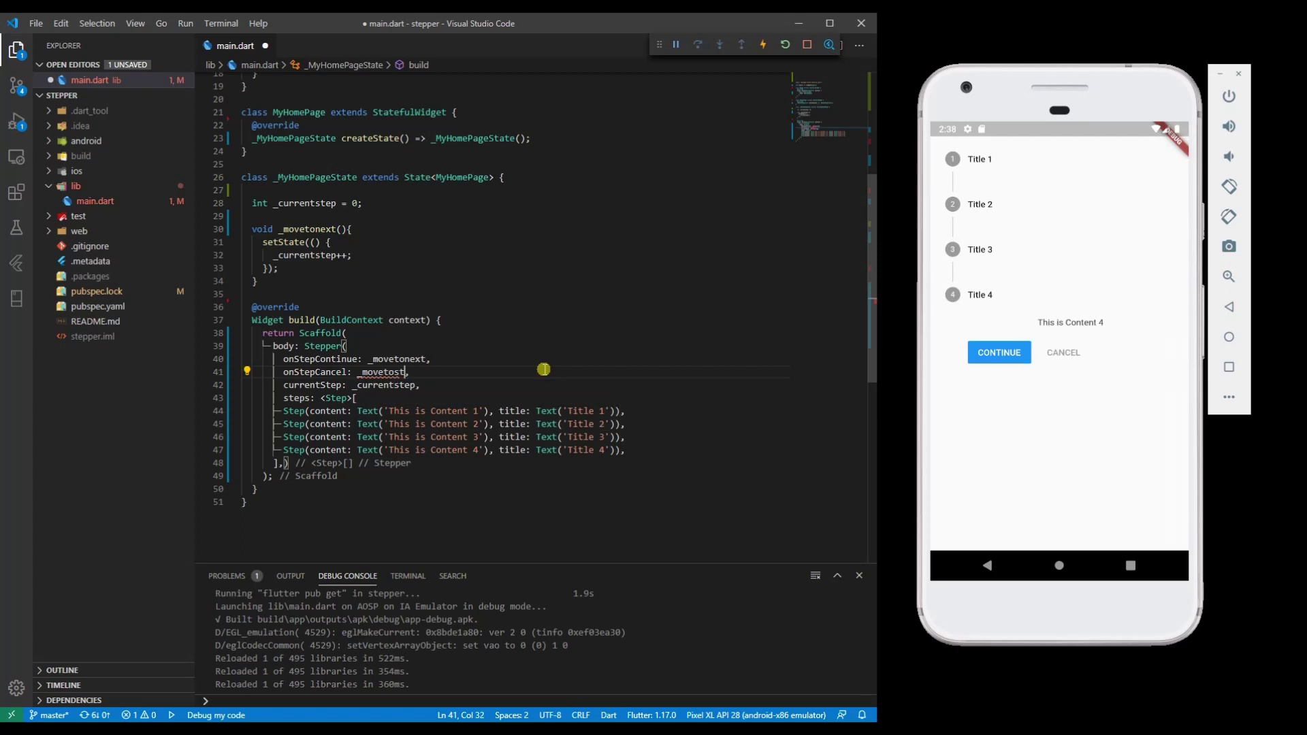
pyautogui.write('art')
pyautogui.moveTo(389, 372)
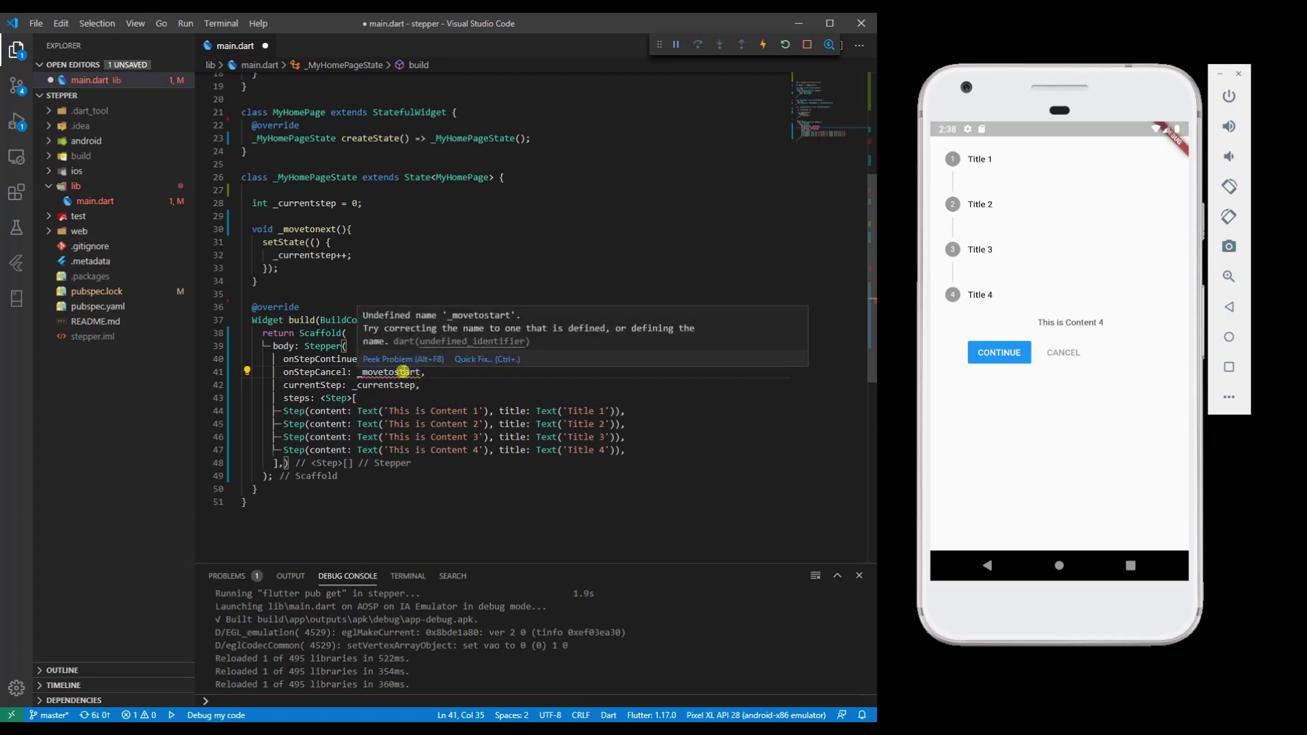
pyautogui.press('Up')
pyautogui.press('Up')
pyautogui.press('Up')
pyautogui.press('Up')
pyautogui.press('Up')
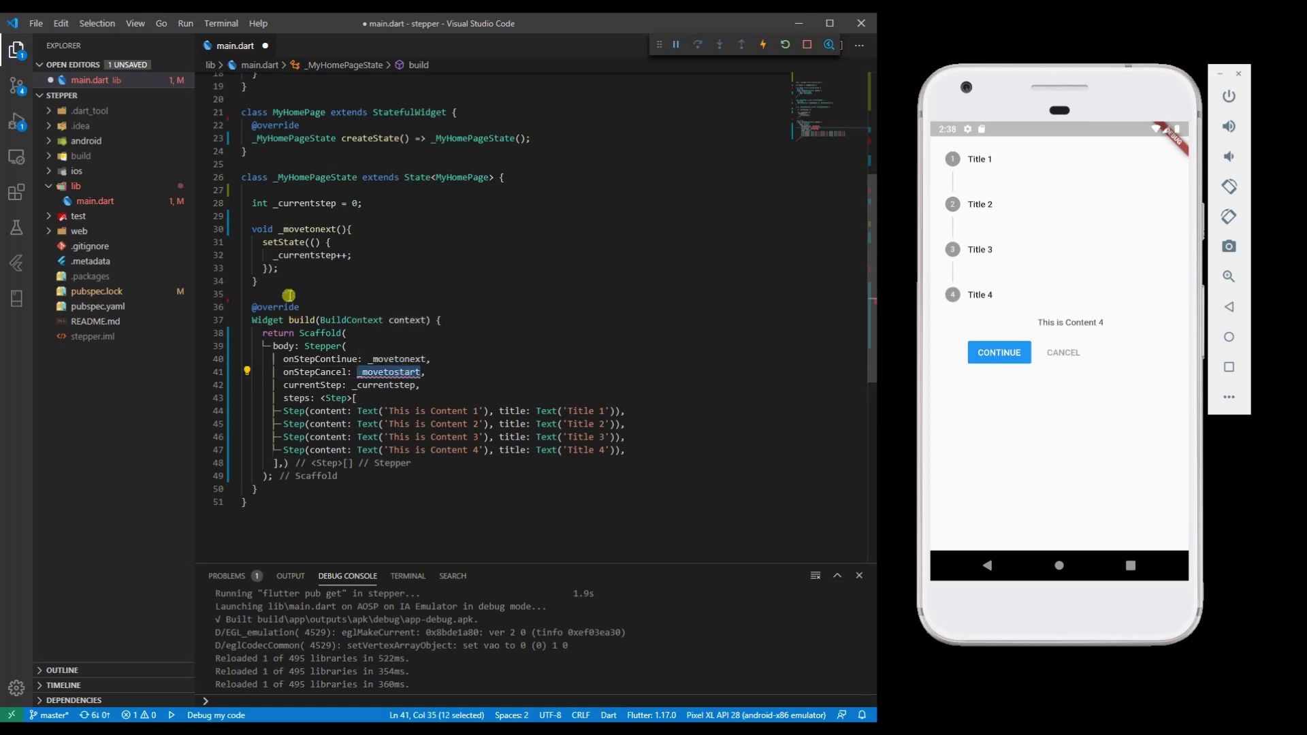
pyautogui.press('Up')
pyautogui.press('Up')
# Step: Write a _movetostart method below _movetonext whose setState sets _currentstep to 0
pyautogui.press('Return')
pyautogui.press('Return')
pyautogui.write('void ')
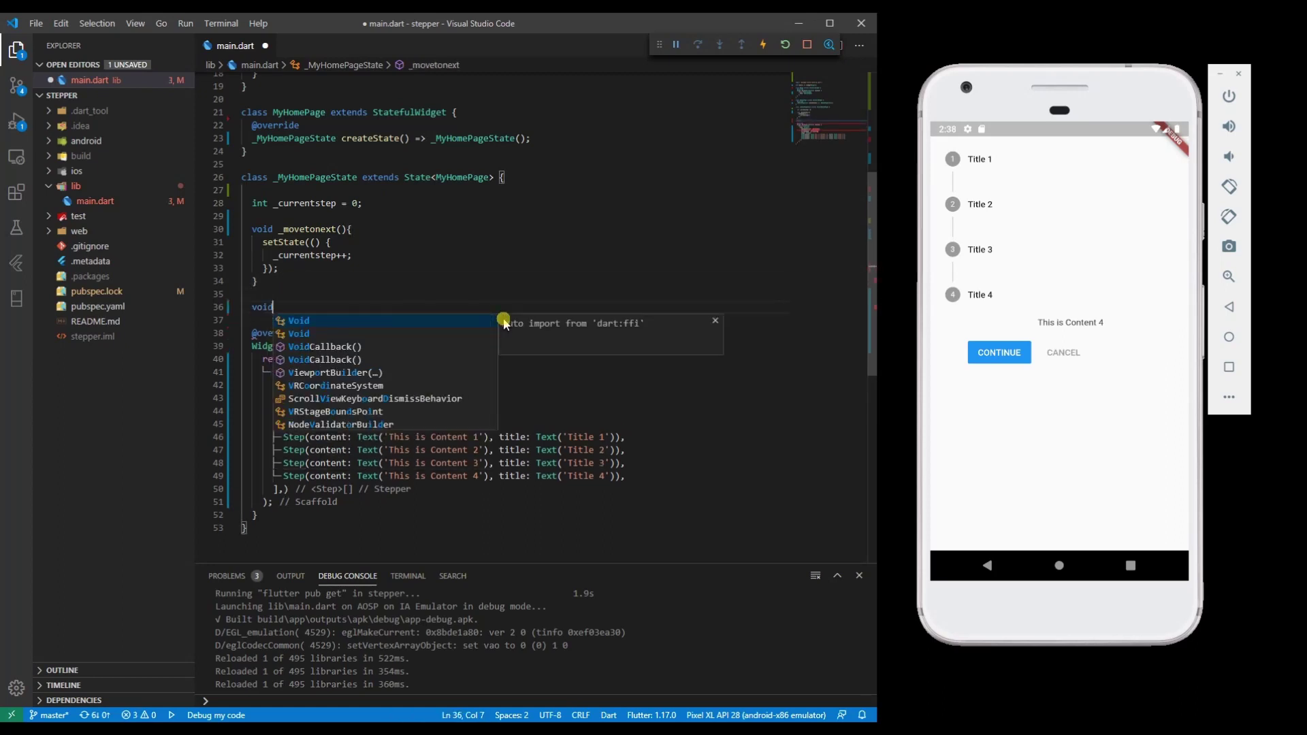
pyautogui.write('_movetostart(){')
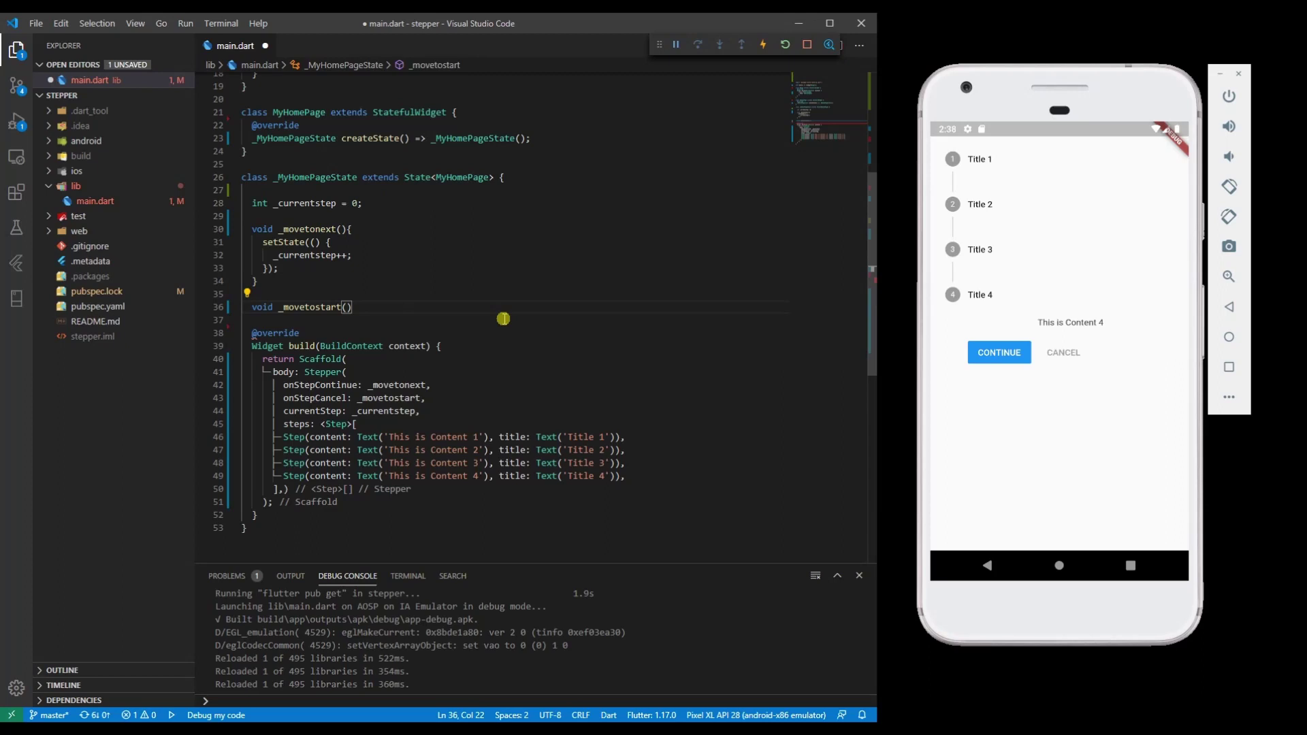
pyautogui.press('Return')
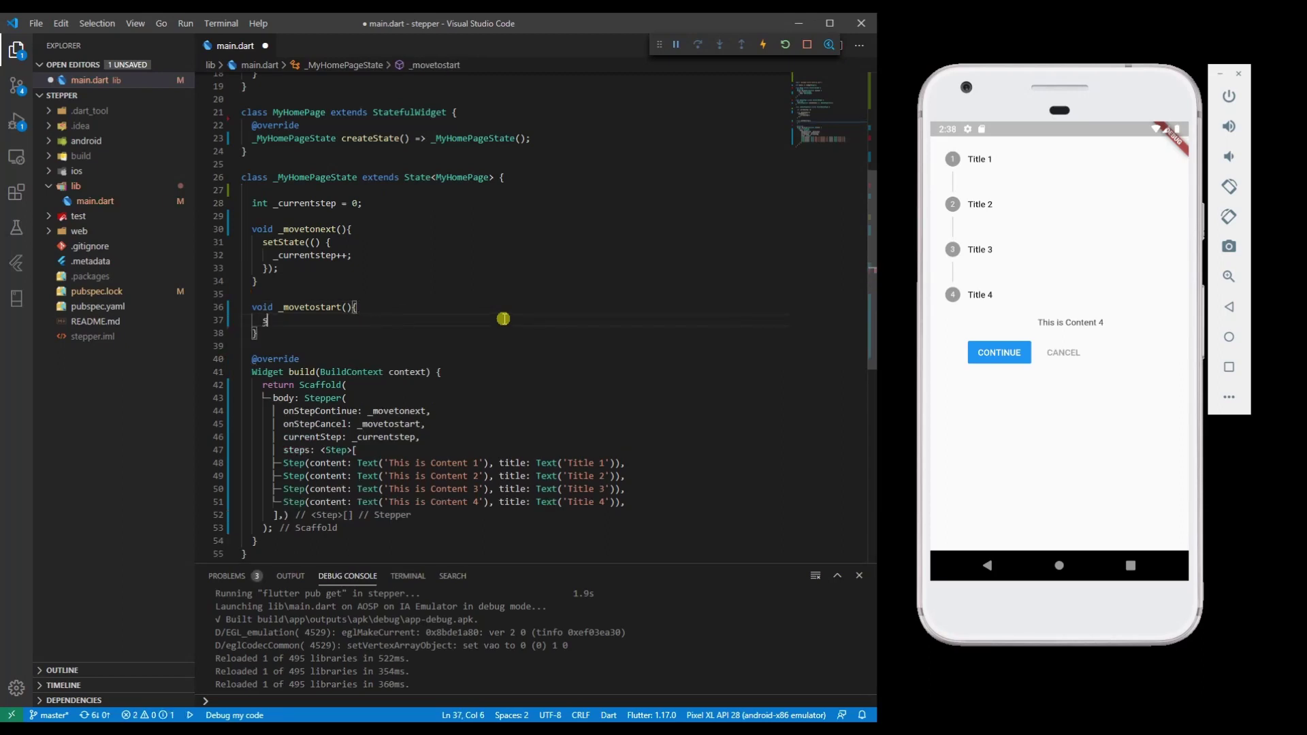
pyautogui.write('se')
pyautogui.press('Return')
pyautogui.press('Return')
pyautogui.hotkey('ctrl', 'space')
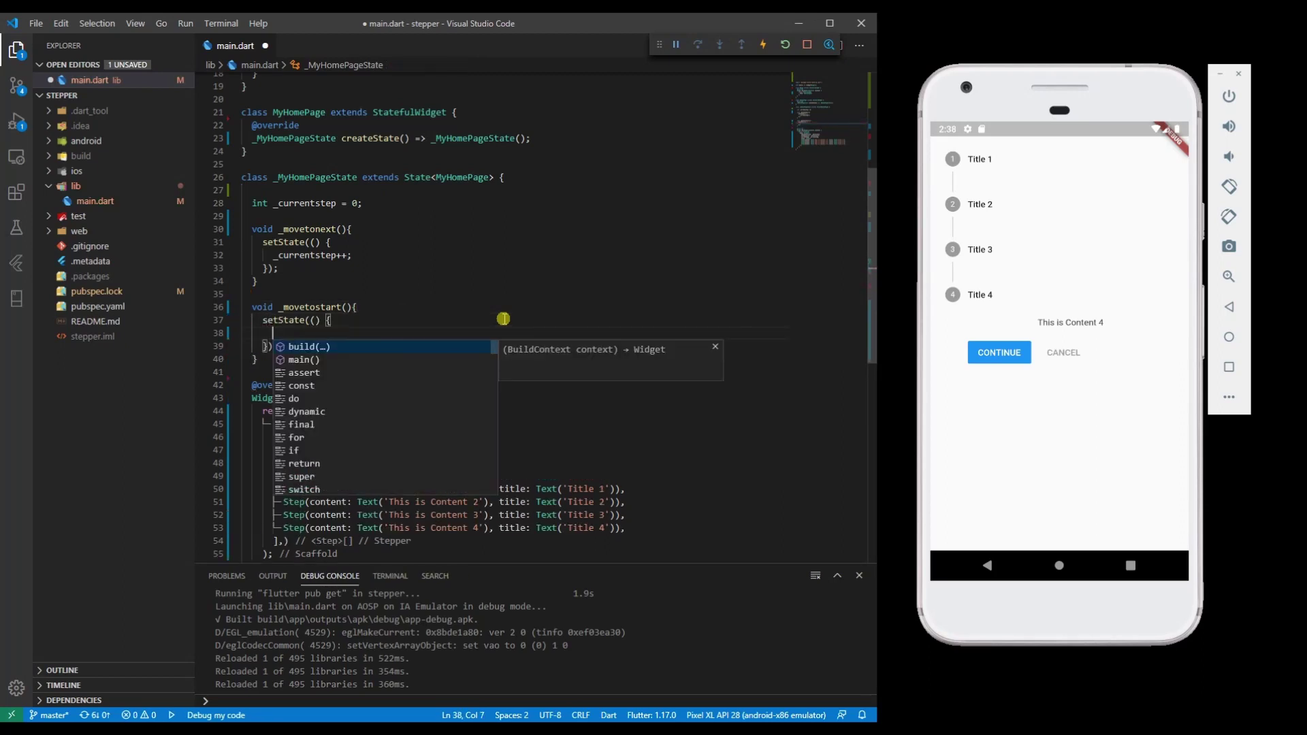
pyautogui.write('_c')
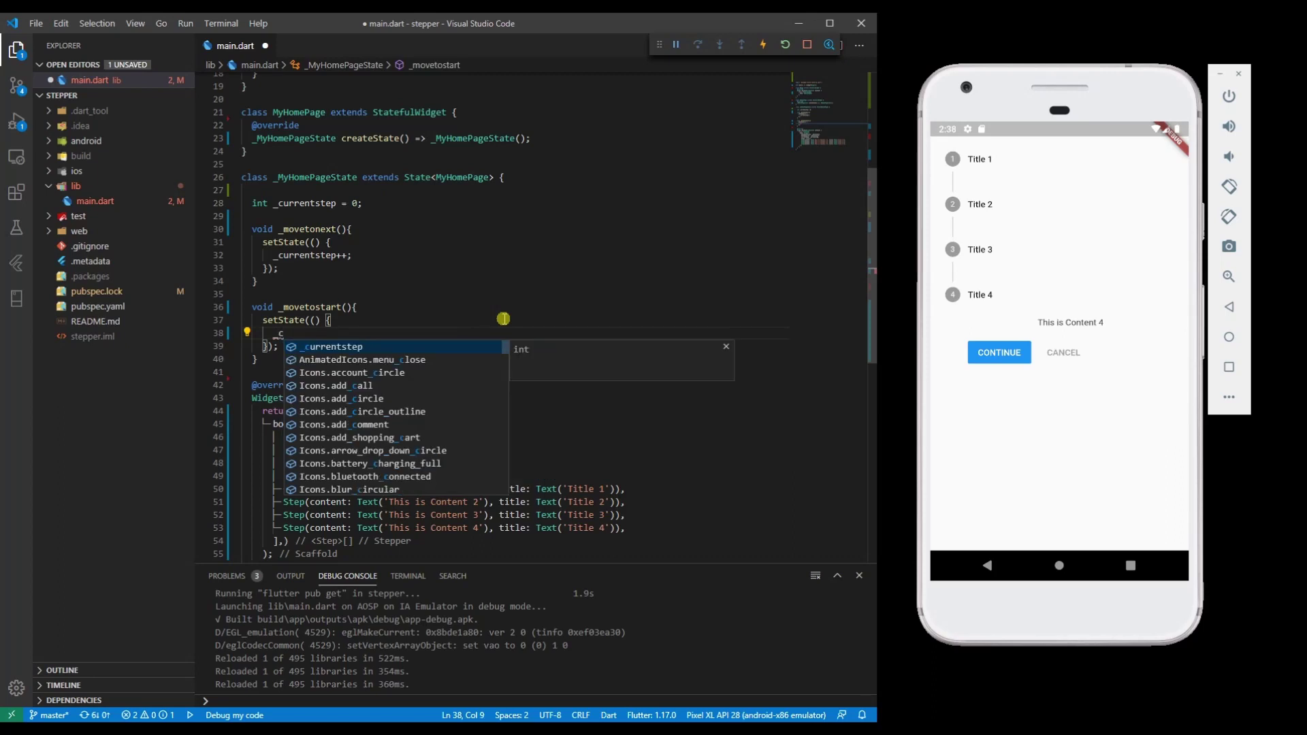
pyautogui.press('Return')
pyautogui.write('= 0;')
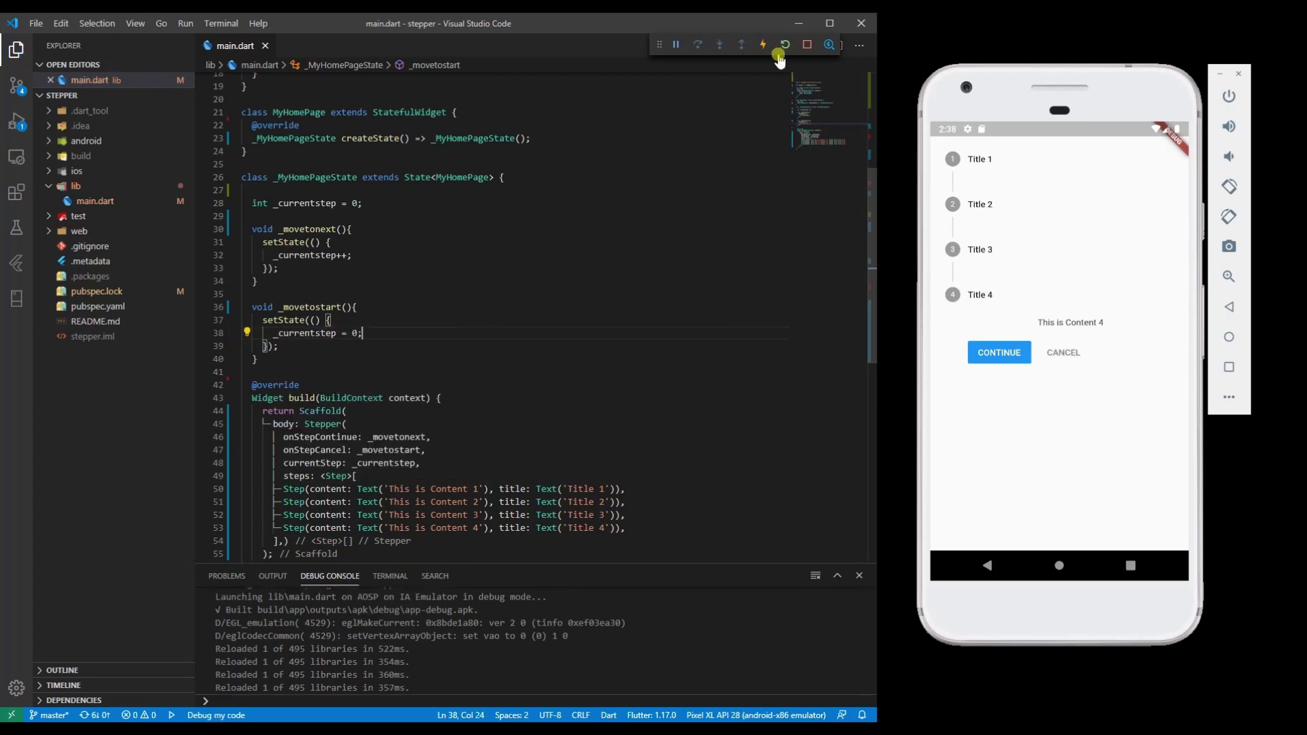
# Step: Hot restart, advance to Title 3, and cancel back to Title 1
pyautogui.click(785, 44)
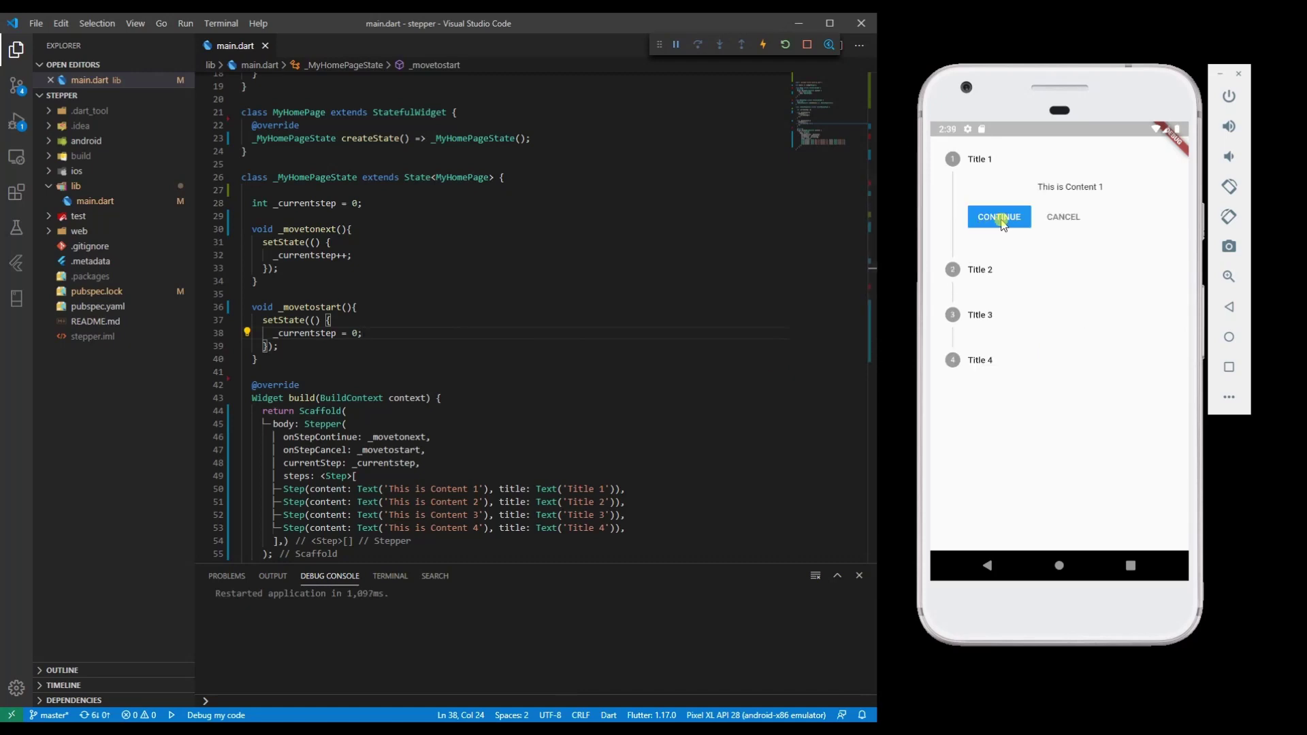
pyautogui.click(1001, 221)
pyautogui.click(1003, 264)
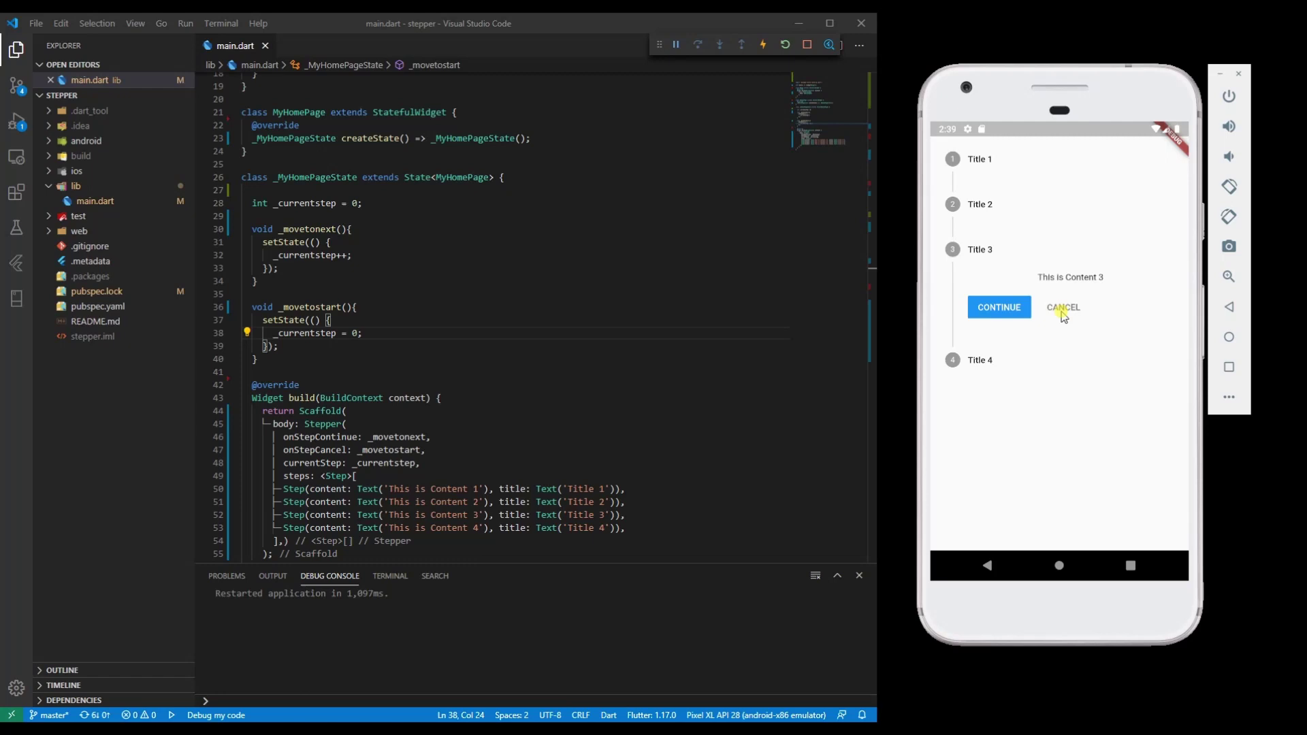
pyautogui.click(1063, 312)
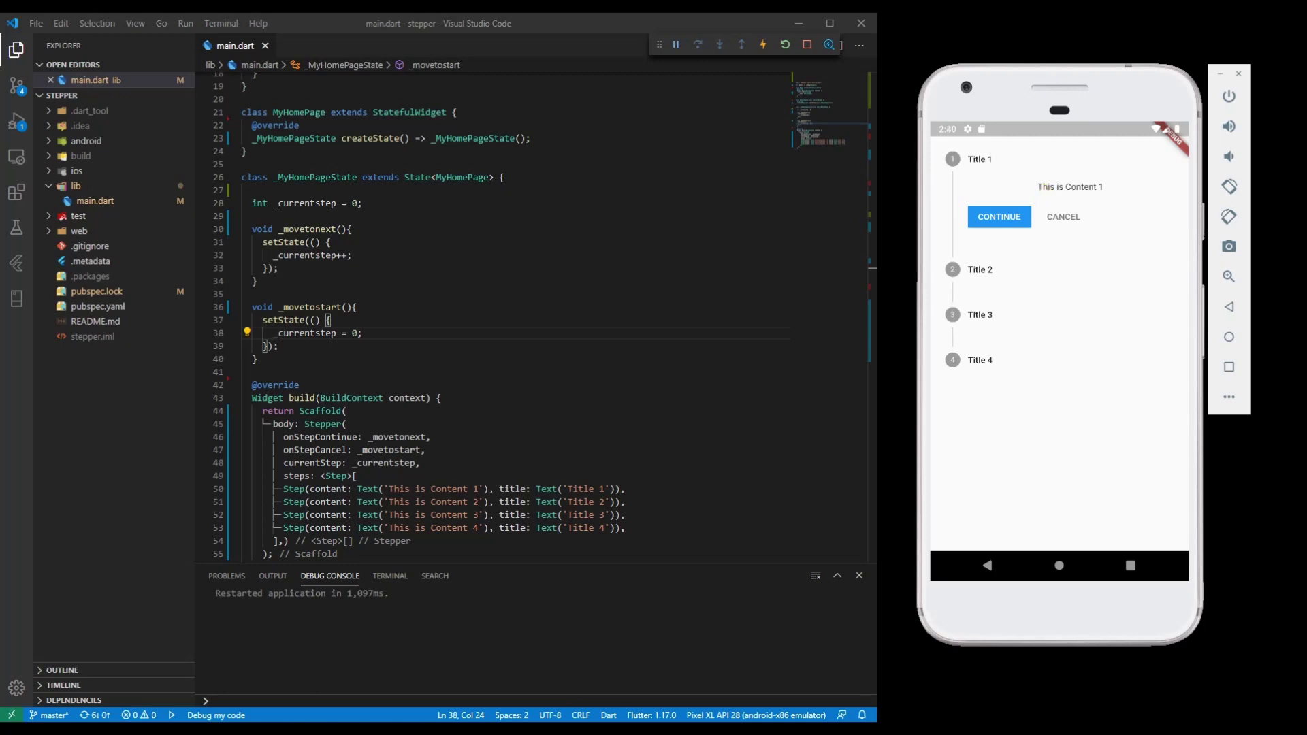
# Step: Repeat the check: advance to Title 3 again and cancel back to Title 1
pyautogui.click(1004, 221)
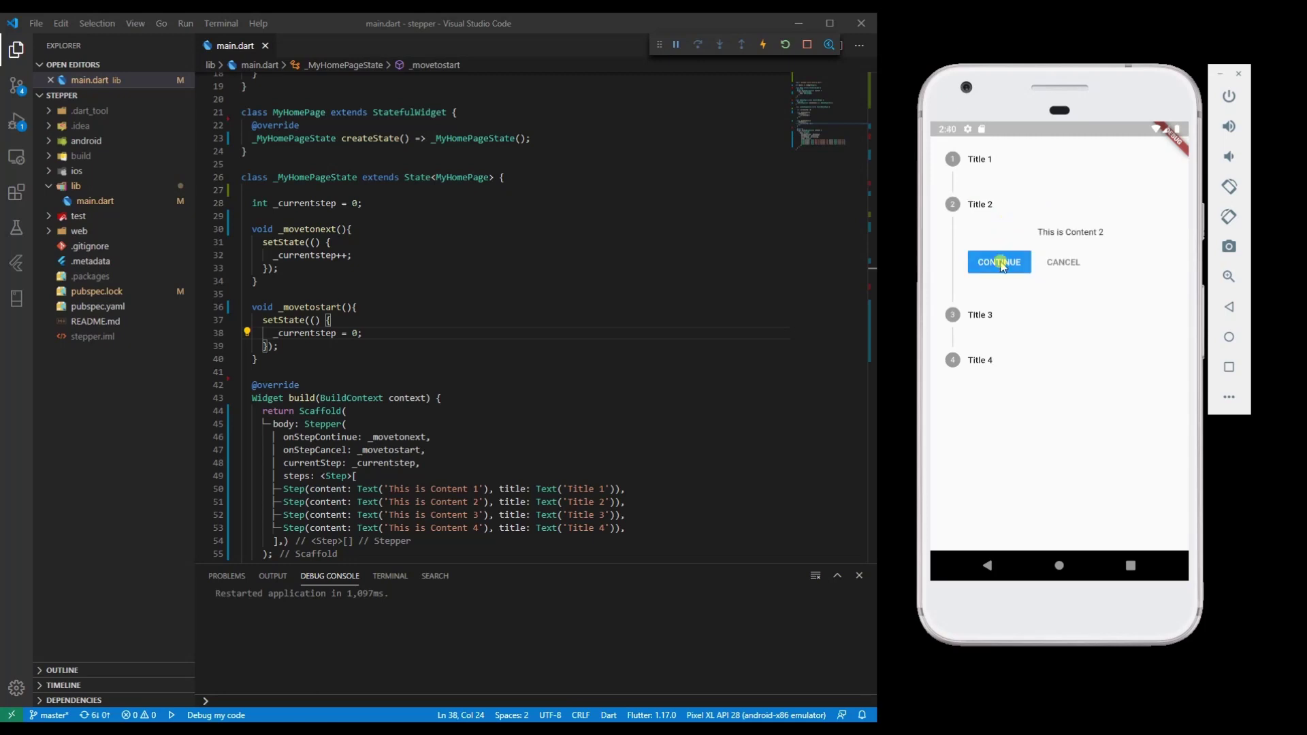
pyautogui.click(997, 260)
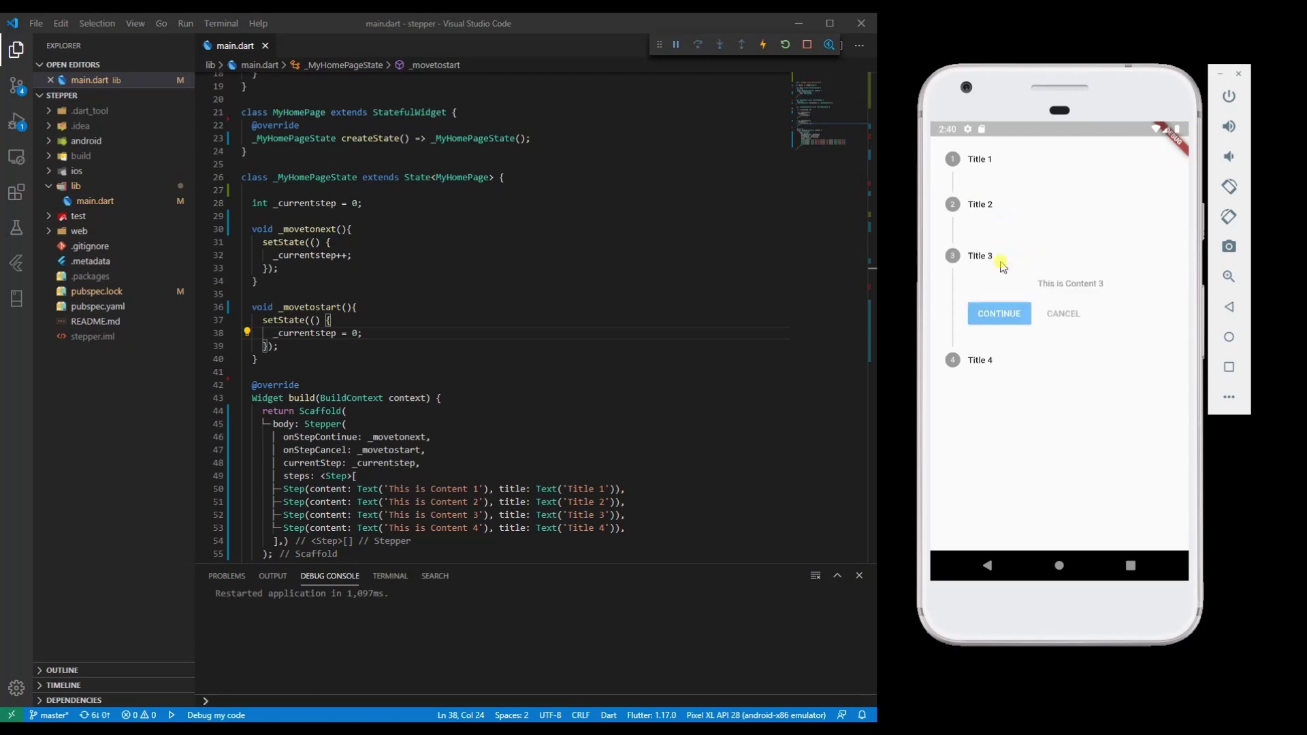
pyautogui.click(1074, 311)
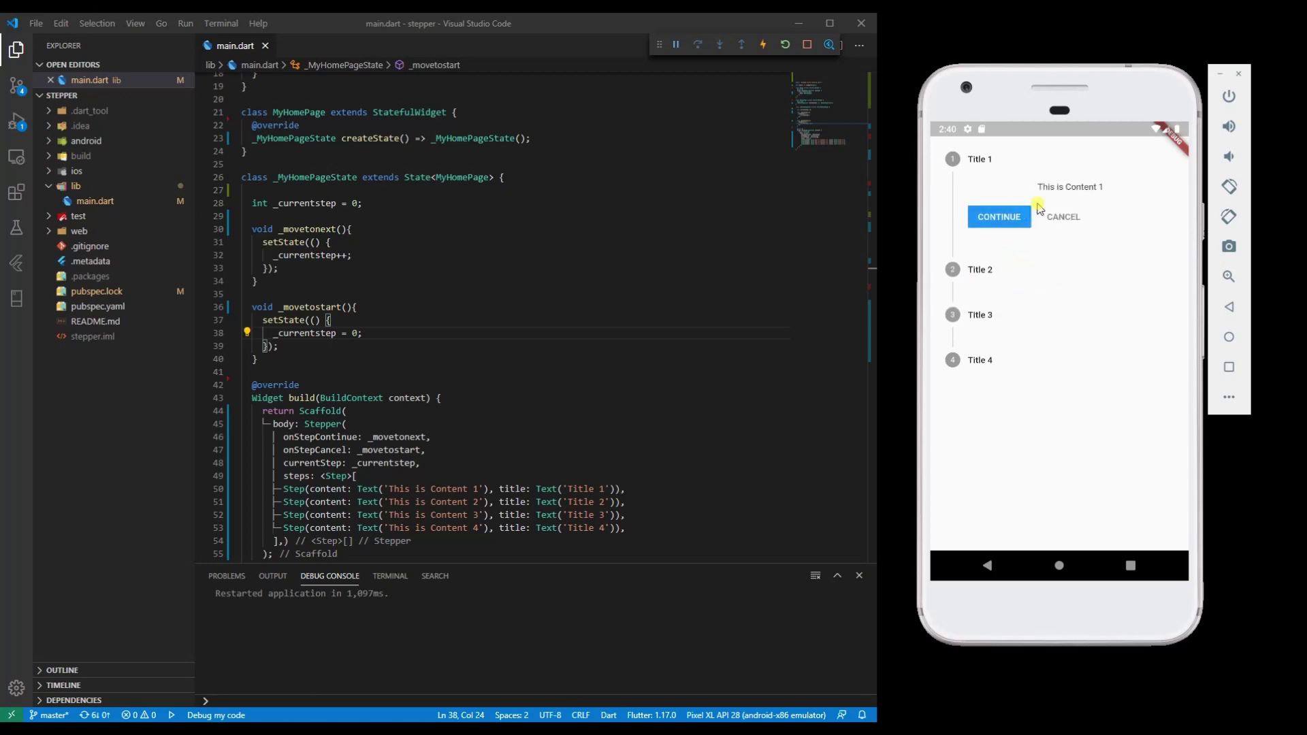